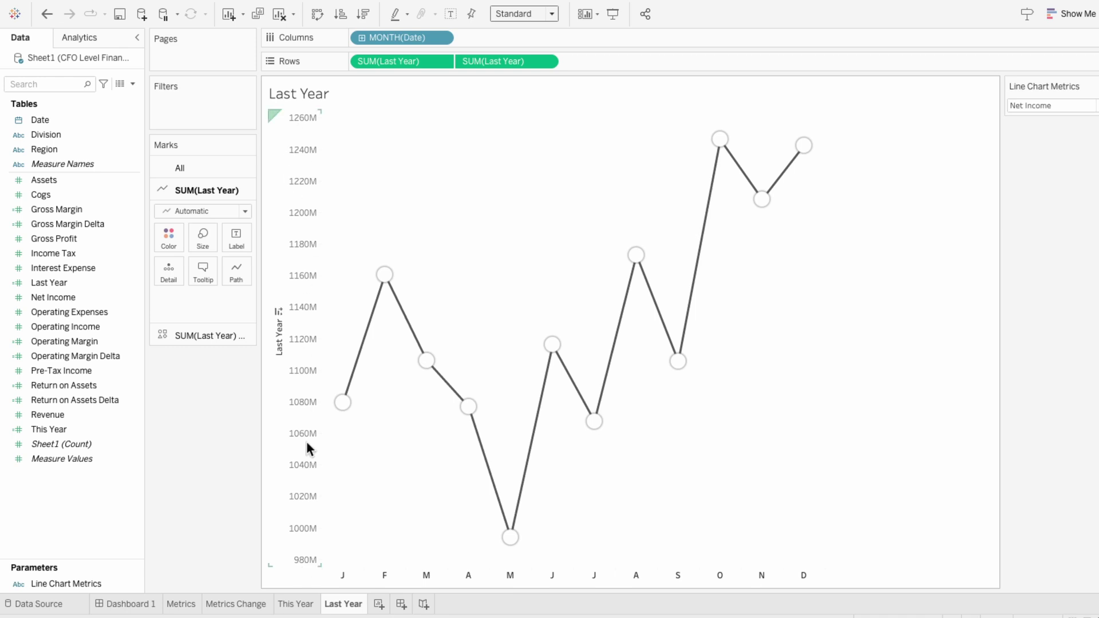
# Step: After checking the This Year and Last Year charts, start a calculated field named 'Min Value'
pyautogui.click(290, 604)
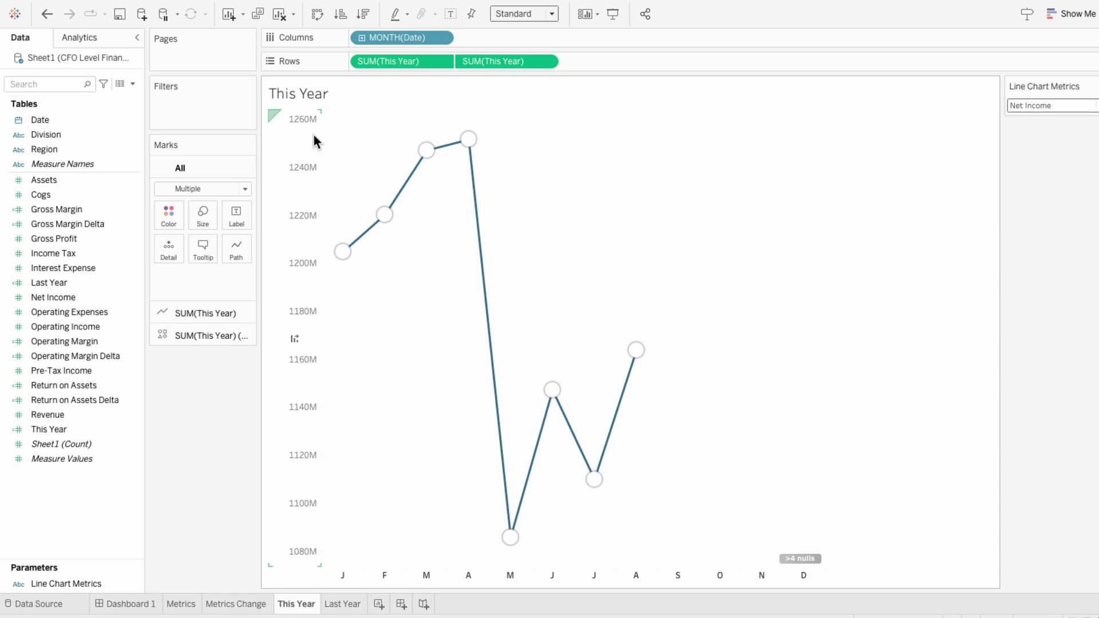
pyautogui.click(340, 608)
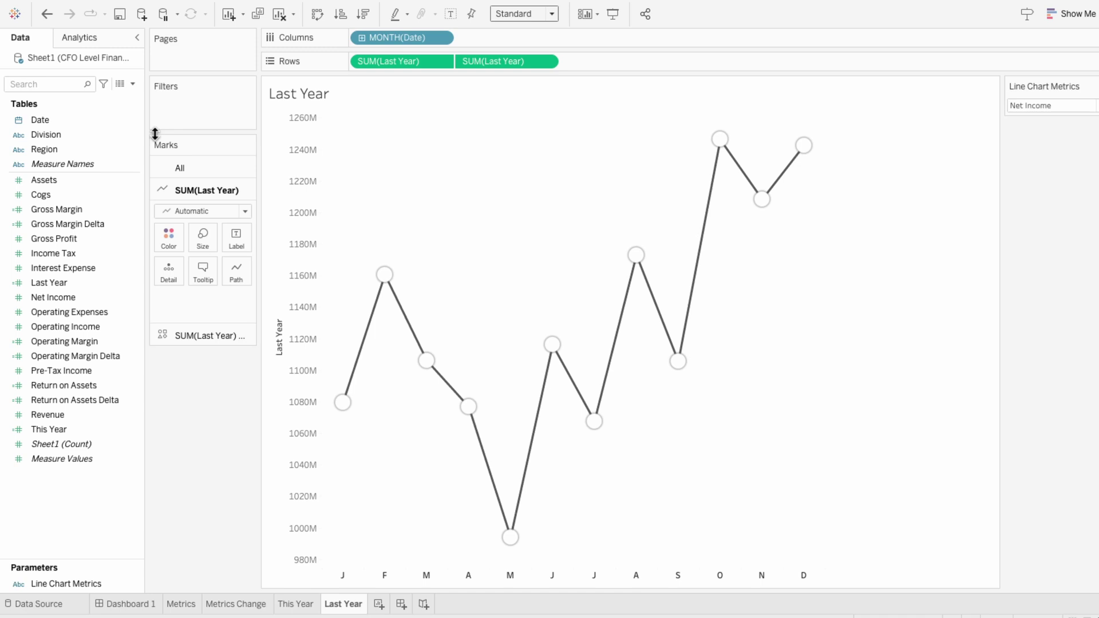
pyautogui.click(132, 84)
pyautogui.click(130, 94)
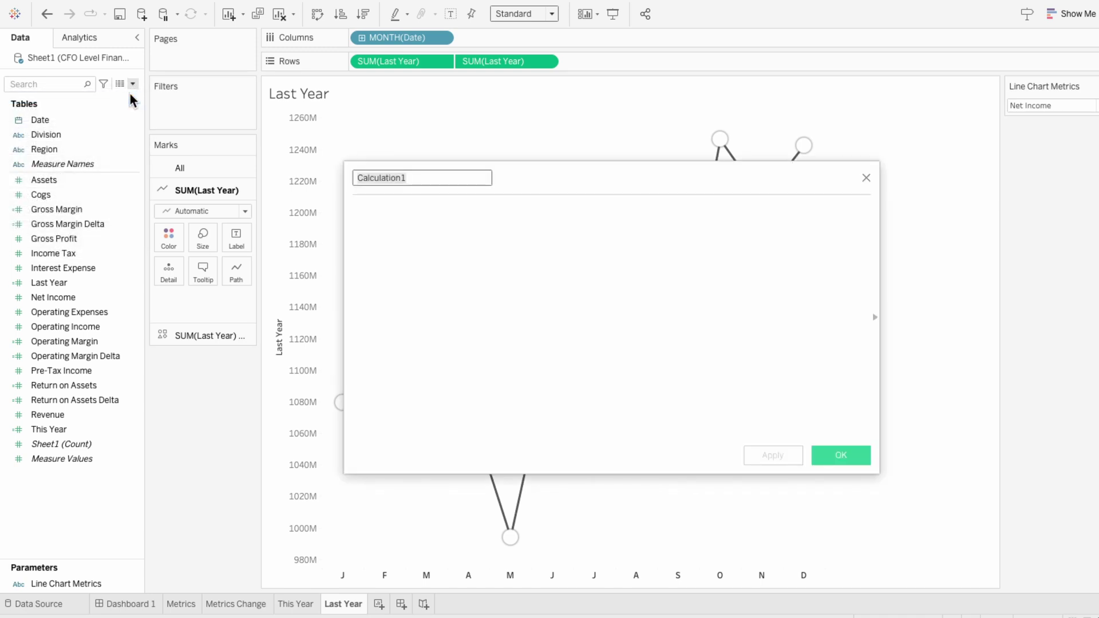
pyautogui.write('Min Value')
pyautogui.press('Tab')
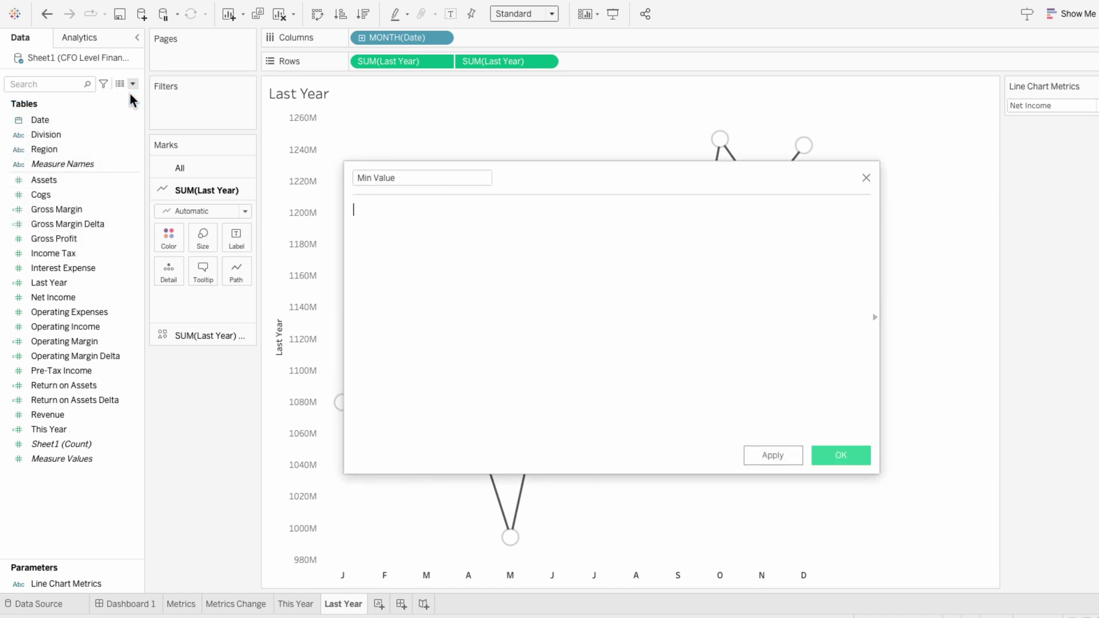
# Step: Write the lowest monthly Last Year total as {FIXED : MIN({FIXED YEAR, MONTH of Date: SUM(Last Year)})}
pyautogui.write('{FIXED YEAR(date')
pyautogui.press('Return')
pyautogui.write('), ')
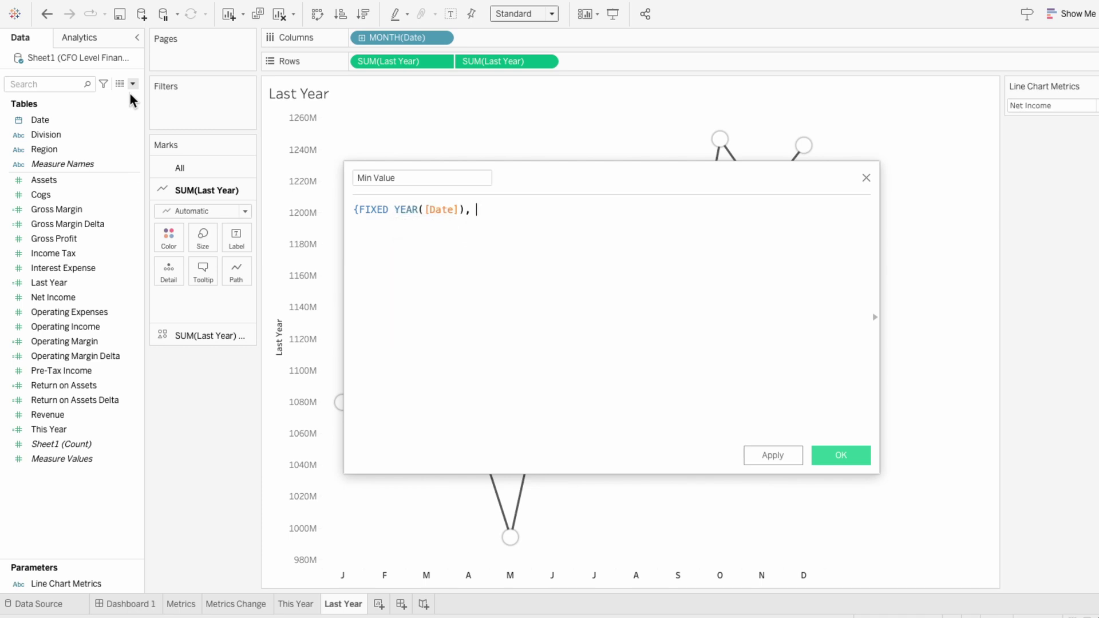
pyautogui.write('MONTH(date')
pyautogui.press('Return')
pyautogui.write('): SUM(last')
pyautogui.press('Down')
pyautogui.press('Return')
pyautogui.write(')}')
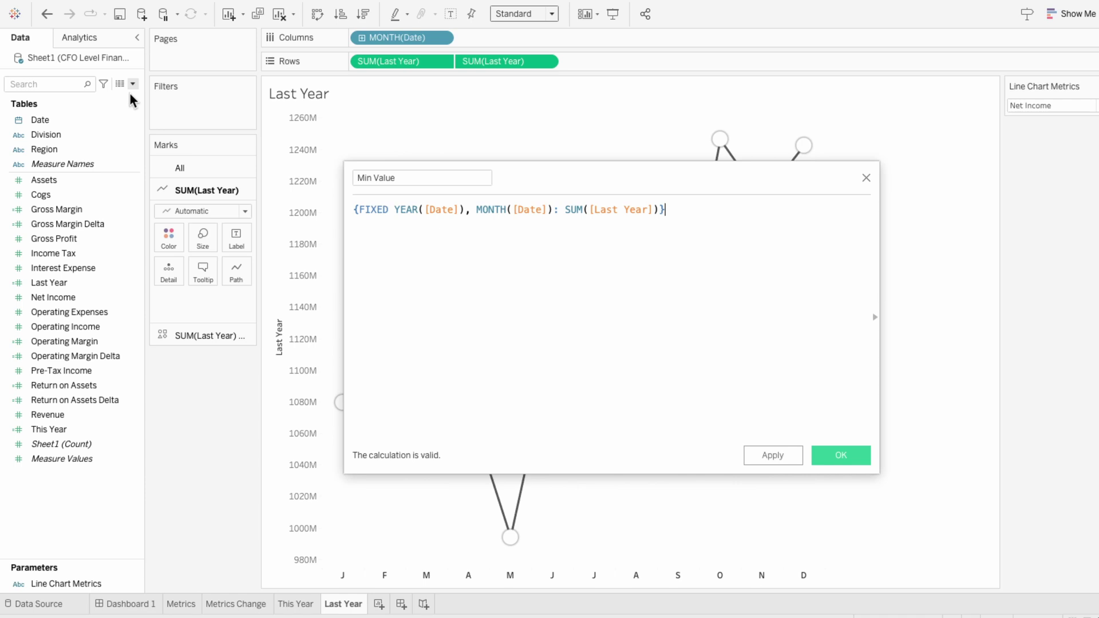
pyautogui.write('{FIXED ')
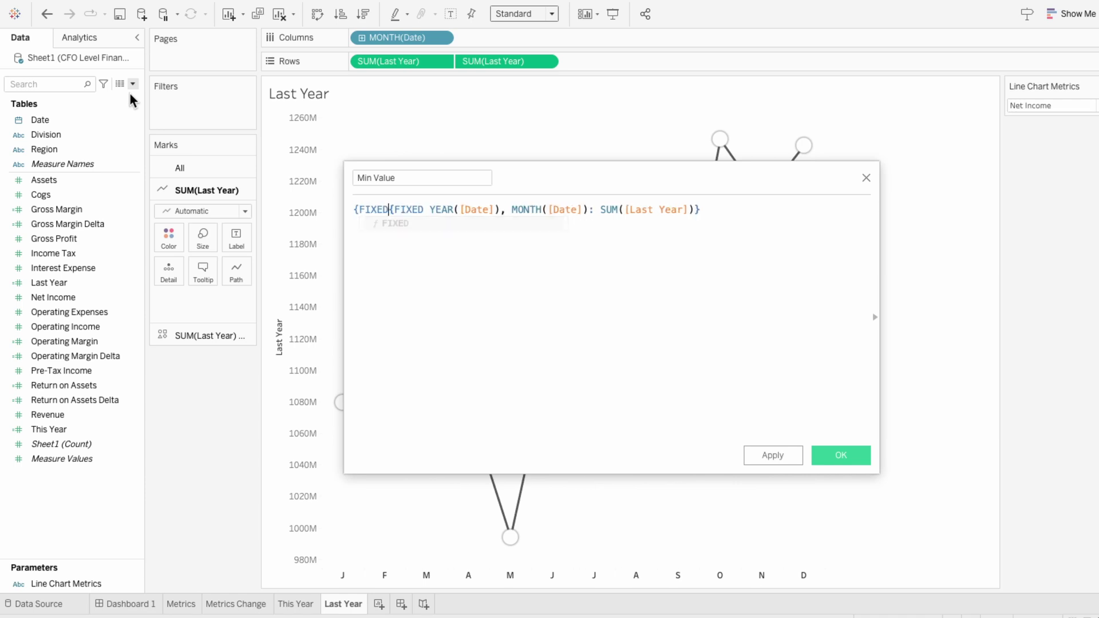
pyautogui.write(': MIN')
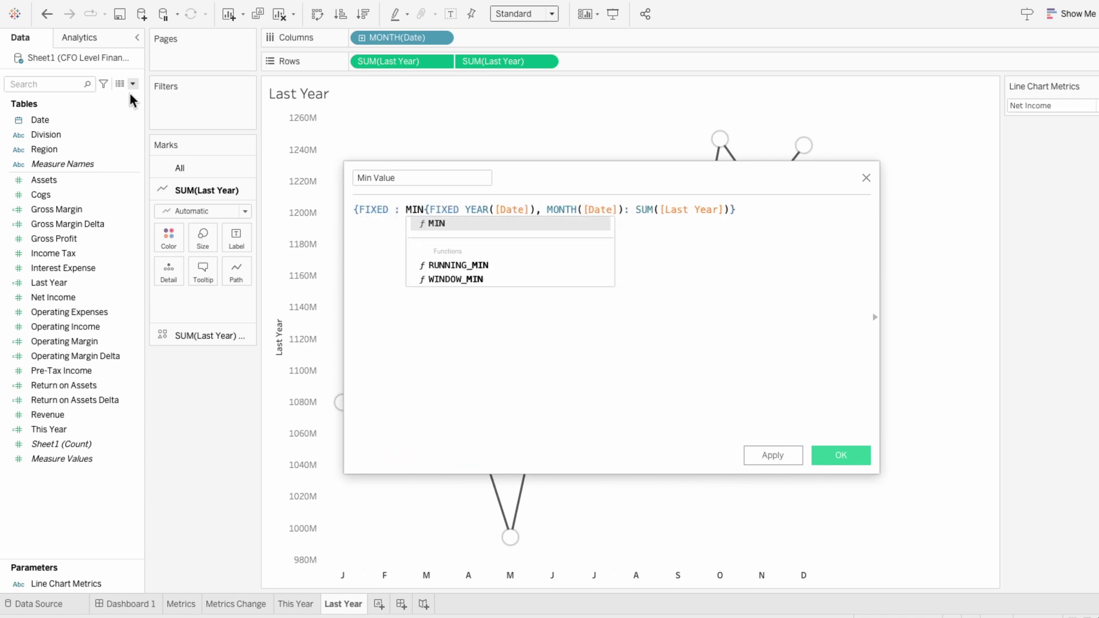
pyautogui.write('(')
pyautogui.press('End')
pyautogui.write(')}')
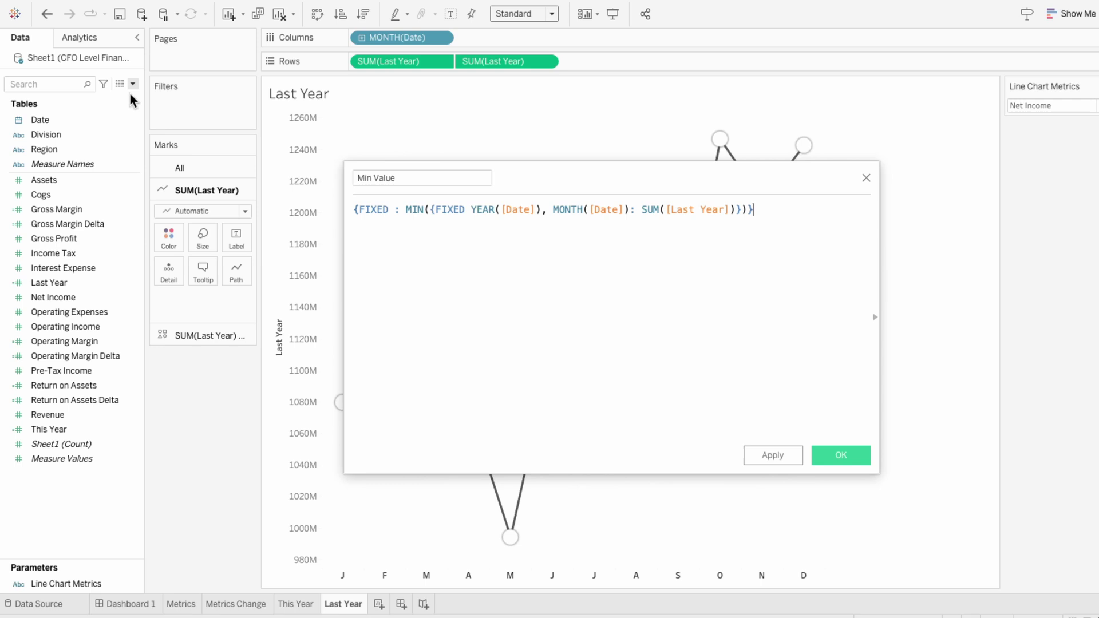
# Step: Add a second line comparing it with '<' to the same minimum expression using This Year
pyautogui.moveTo(829, 216); pyautogui.dragTo(286, 177)
pyautogui.hotkey('ctrl', 'c')
pyautogui.click(788, 218)
pyautogui.press('Return')
pyautogui.write('<')
pyautogui.hotkey('ctrl', 'v')
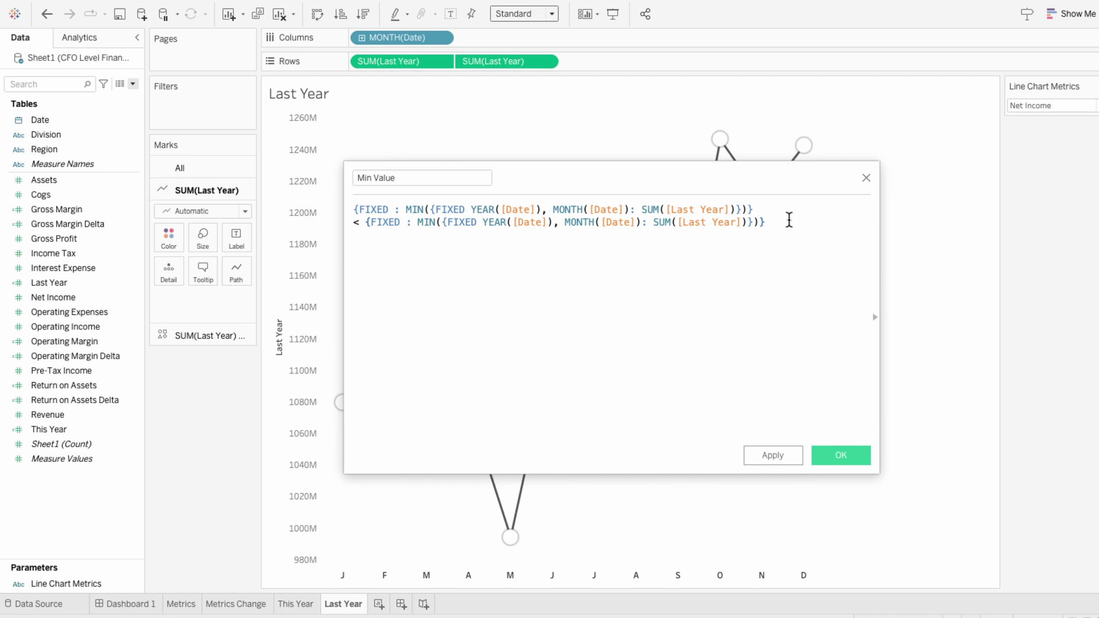
pyautogui.doubleClick(724, 223)
pyautogui.write('This')
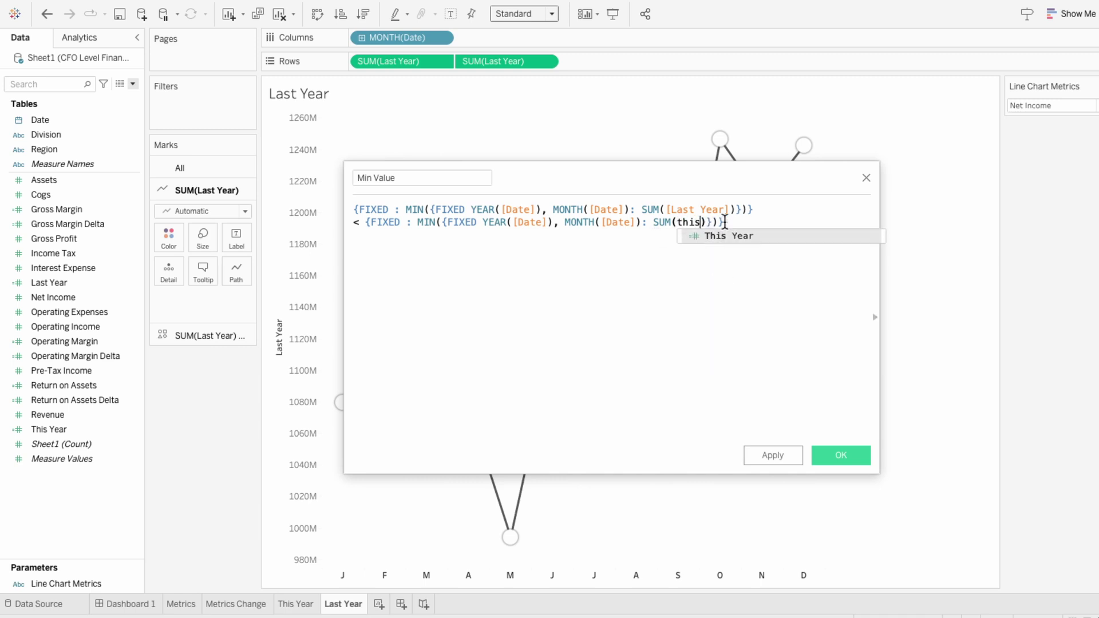
pyautogui.press('Return')
# Step: Add a THEN line returning the Last Year minimum expression
pyautogui.click(771, 237)
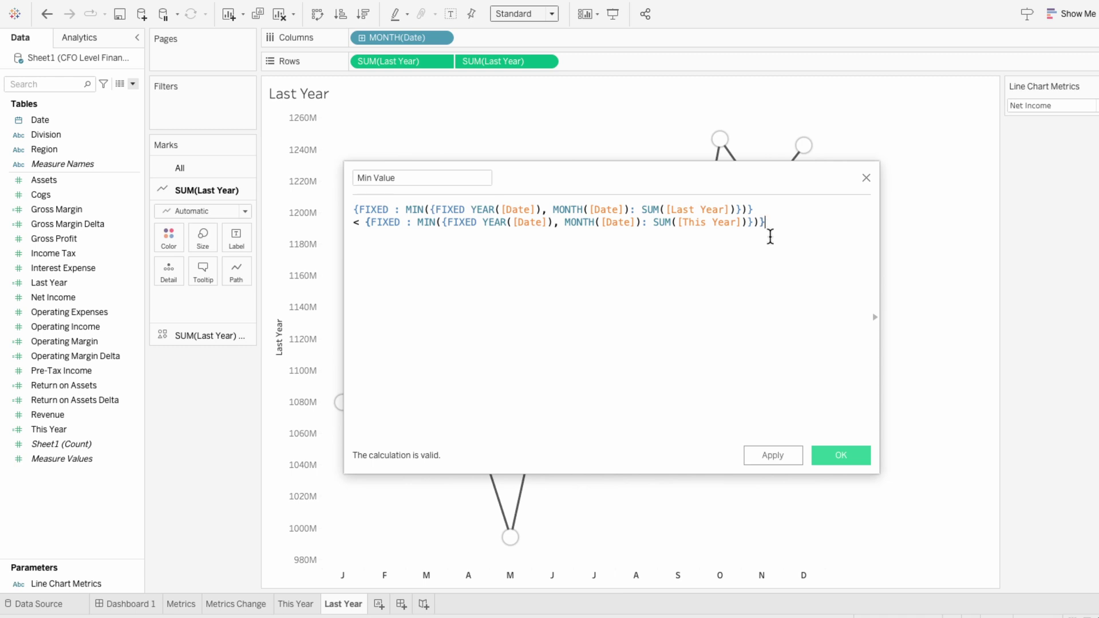
pyautogui.press('Return')
pyautogui.write('THEN')
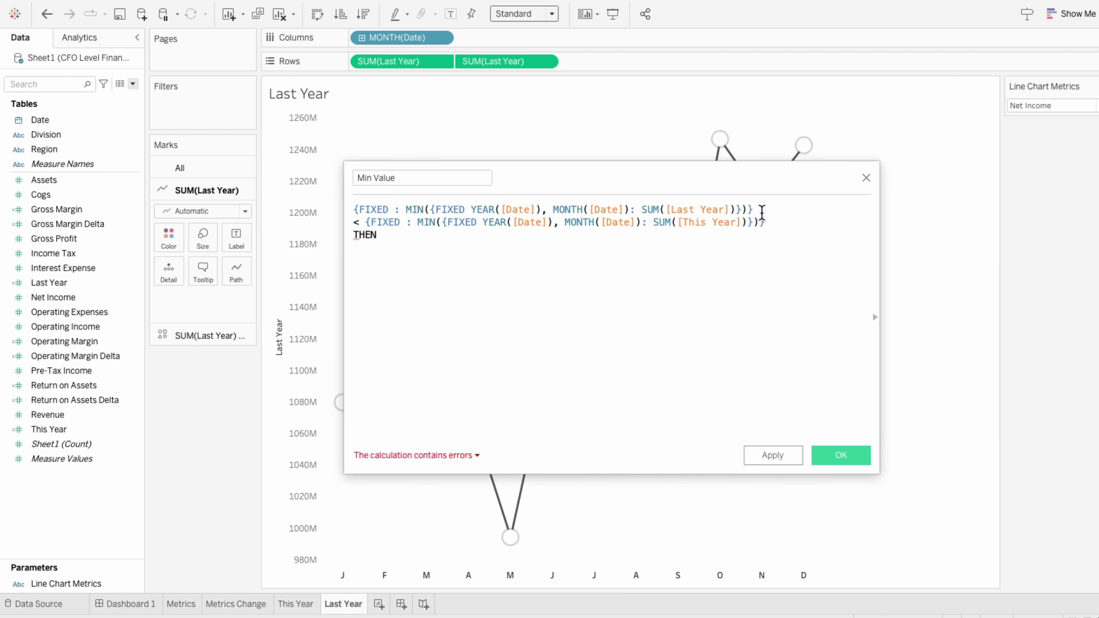
pyautogui.hotkey('ctrl', 'Home')
pyautogui.hotkey('shift', 'End')
pyautogui.hotkey('ctrl', 'c')
pyautogui.click(440, 242)
pyautogui.hotkey('ctrl', 'v')
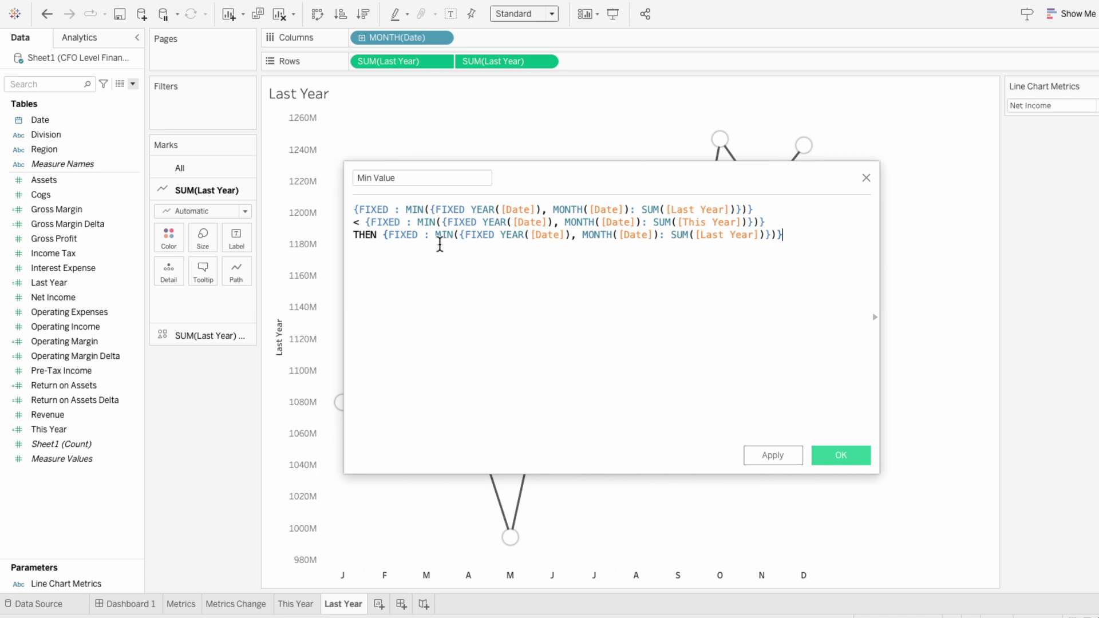
# Step: Add an ELSE line returning the This Year minimum expression
pyautogui.press('Return')
pyautogui.write('ELSE')
pyautogui.press('Escape')
pyautogui.moveTo(812, 222); pyautogui.dragTo(364, 222)
pyautogui.hotkey('ctrl', 'c')
pyautogui.click(419, 250)
pyautogui.hotkey('ctrl', 'v')
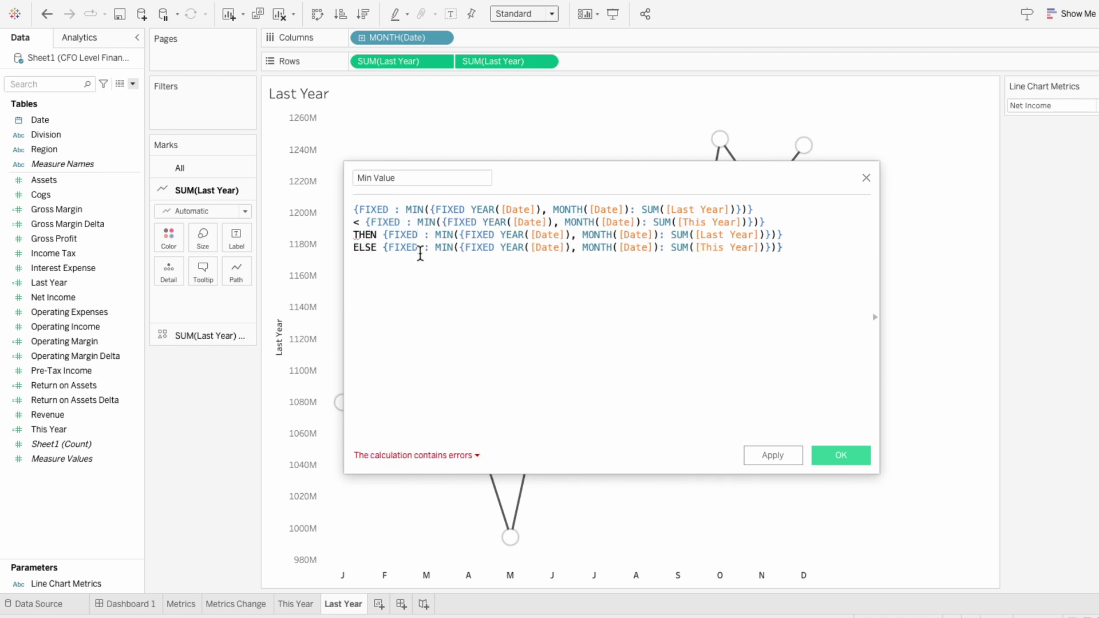
# Step: Wrap the formula with IF at the top and END at the bottom, and save it
pyautogui.hotkey('ctrl', 'Home')
pyautogui.write('IF')
pyautogui.press('Return')
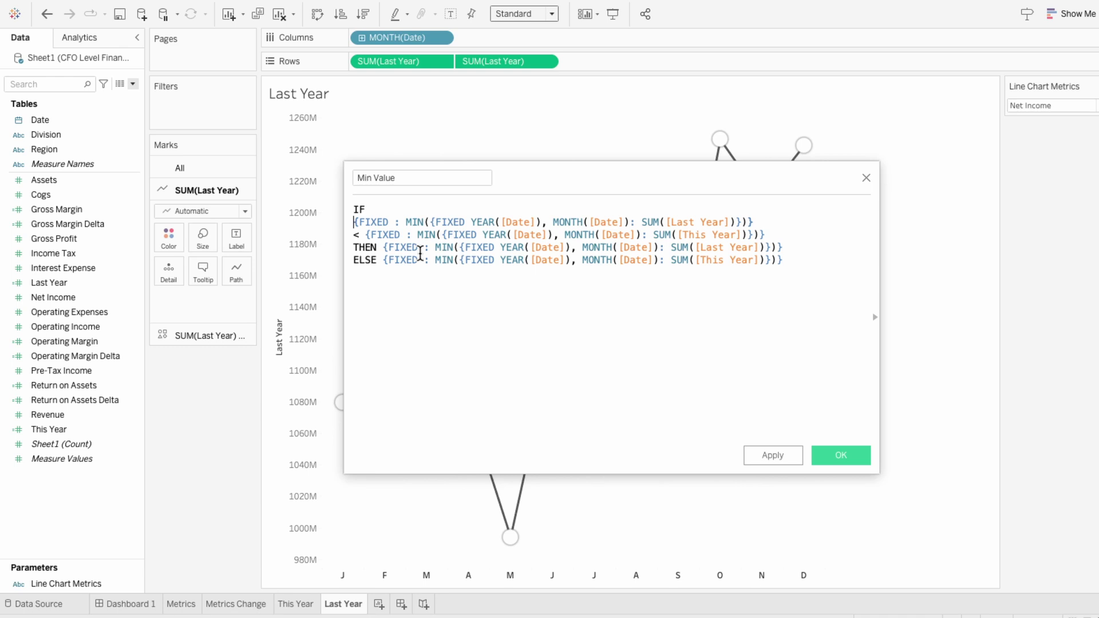
pyautogui.press('Return')
pyautogui.write('END')
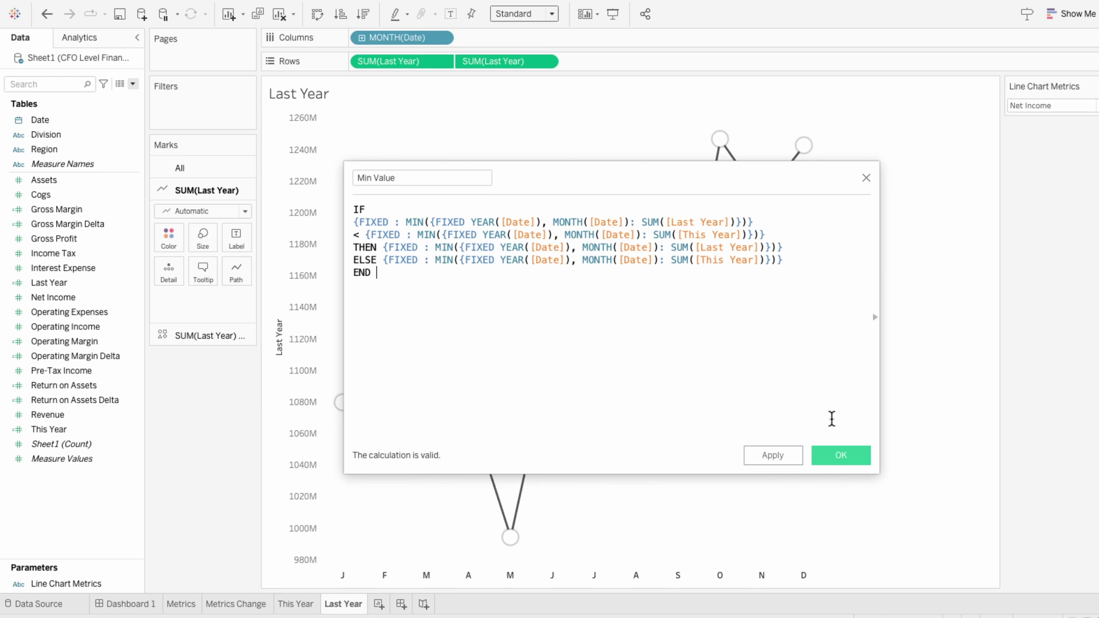
pyautogui.click(836, 455)
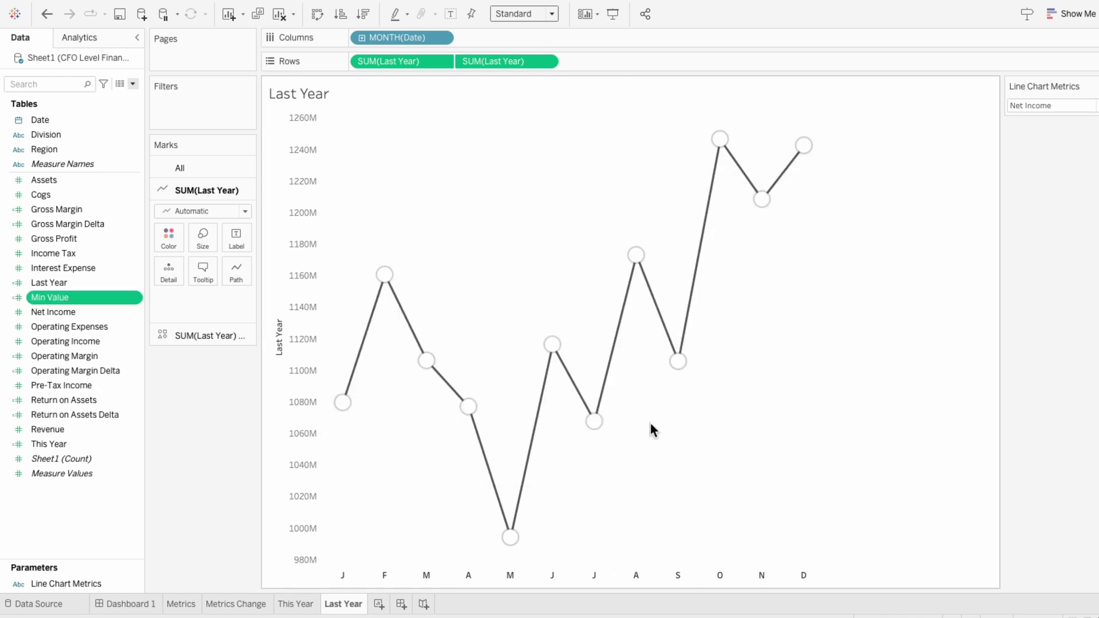
# Step: Duplicate the Min Value field and rename the copy to 'Max Value'
pyautogui.rightClick(102, 297)
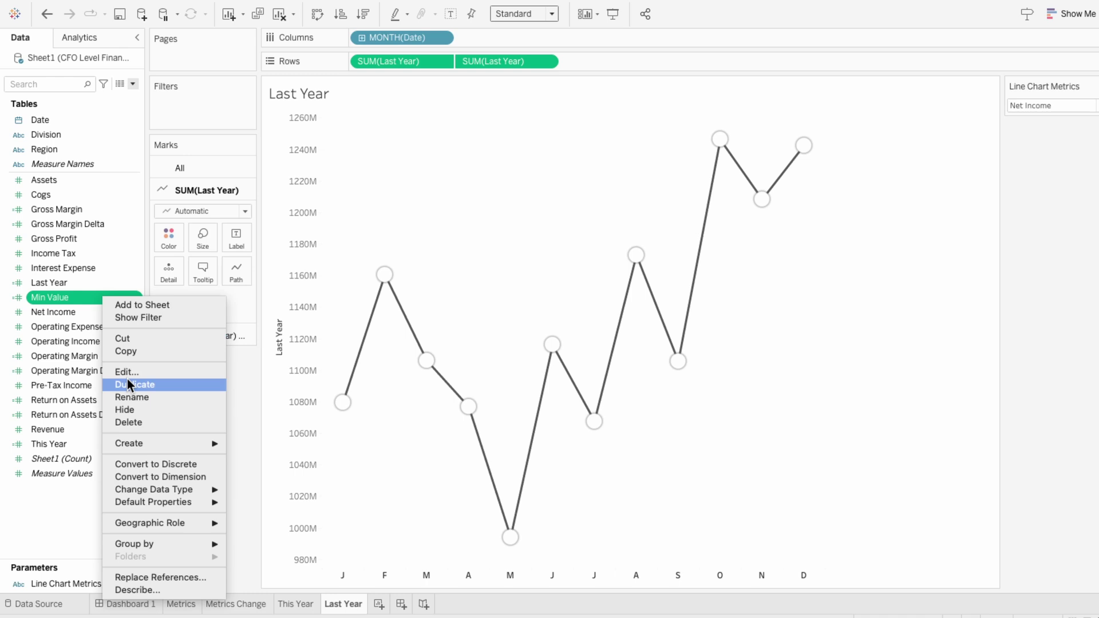
pyautogui.click(127, 383)
pyautogui.rightClick(78, 312)
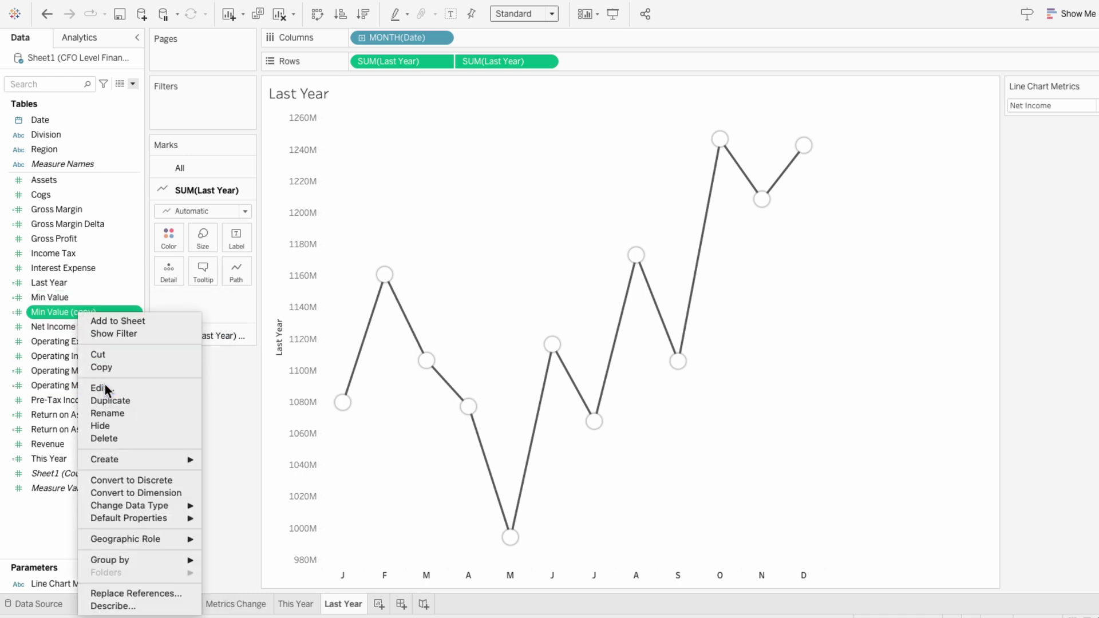
pyautogui.click(104, 387)
pyautogui.write('Max Value')
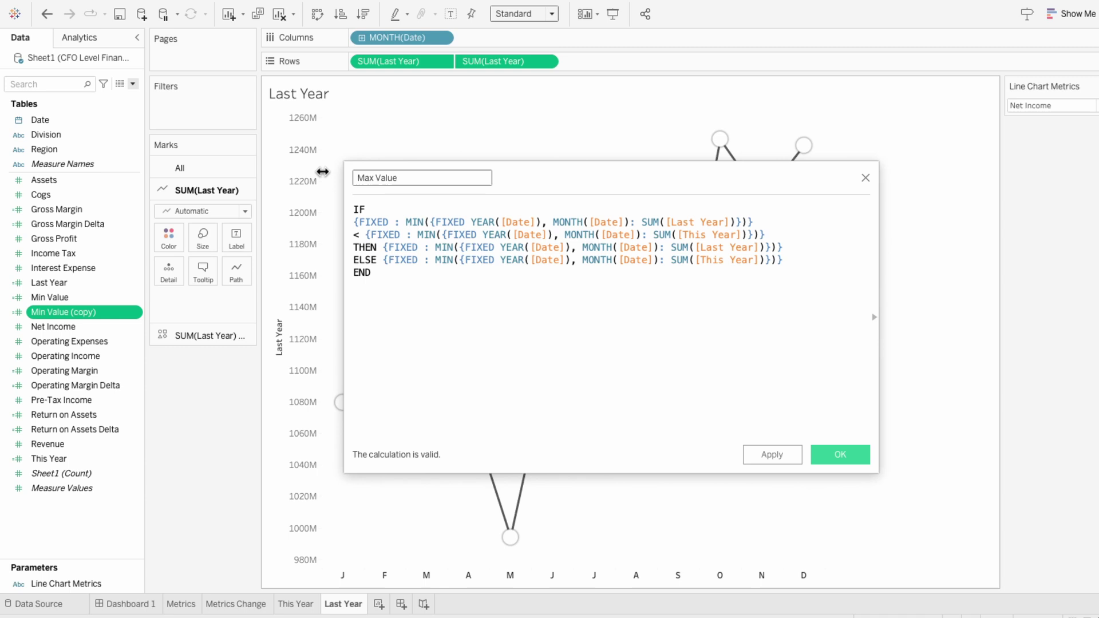
# Step: Replace all four MIN functions in the formula with MAX
pyautogui.doubleClick(415, 221)
pyautogui.write('M')
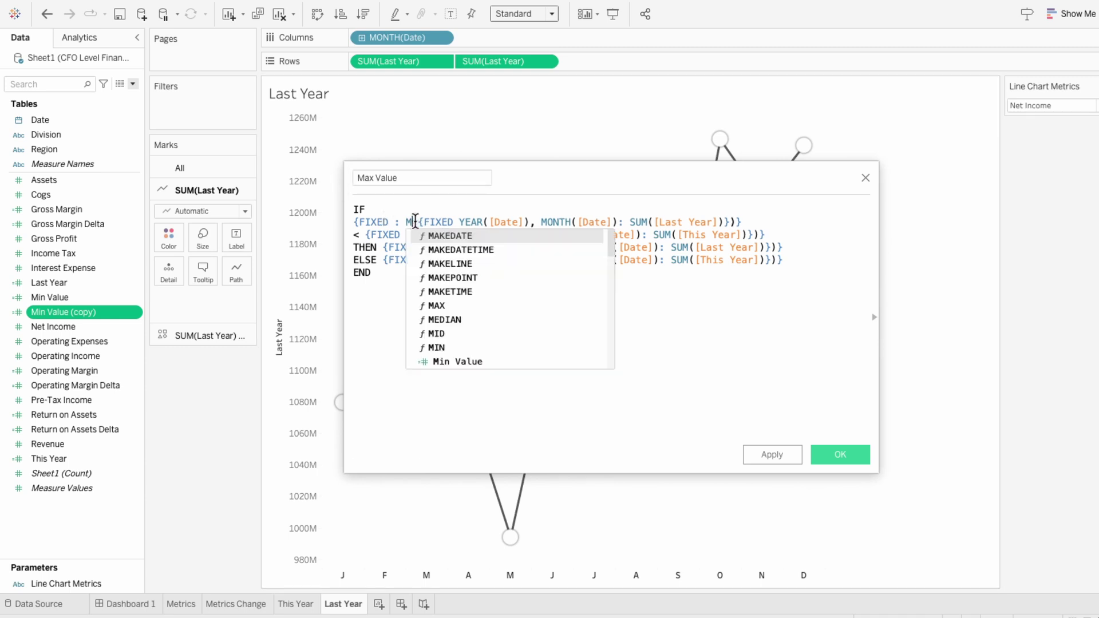
pyautogui.write('AX(')
pyautogui.press('Return')
pyautogui.doubleClick(426, 234)
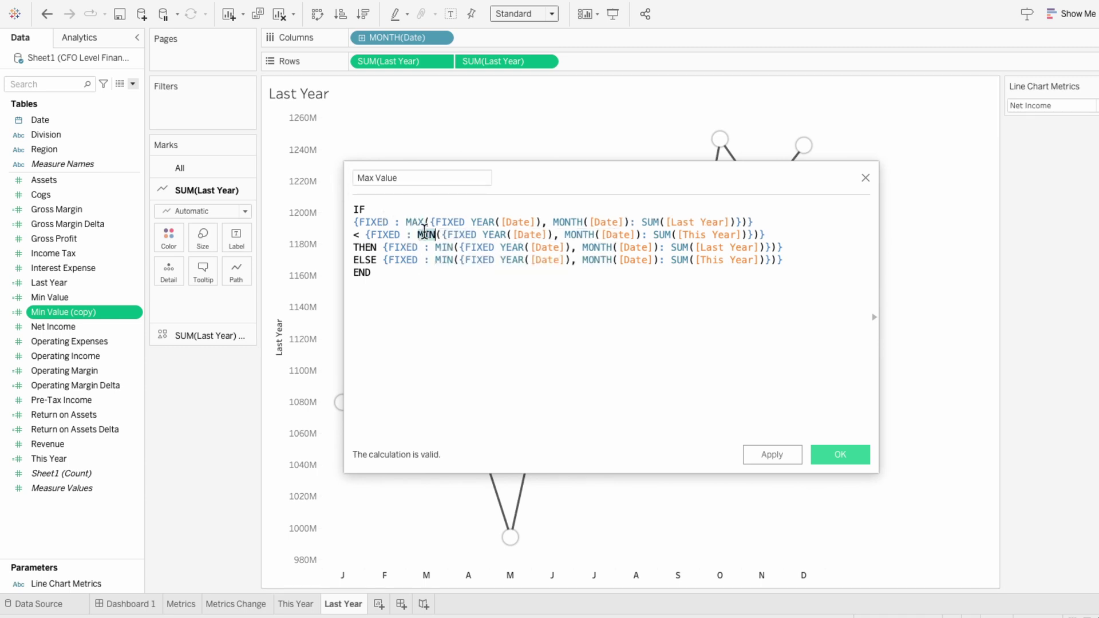
pyautogui.write('MAX')
pyautogui.press('Return')
pyautogui.doubleClick(444, 246)
pyautogui.write('MAX')
pyautogui.press('Return')
pyautogui.doubleClick(446, 260)
pyautogui.write('MAX')
pyautogui.press('Return')
# Step: Change the comparison from less-than '<' to greater-than '>'
pyautogui.press('Up')
pyautogui.press('Home')
pyautogui.press('Delete')
pyautogui.write('>')
# Step: Save Max Value and add Max Value and Min Value as Detail on all marks
pyautogui.click(850, 460)
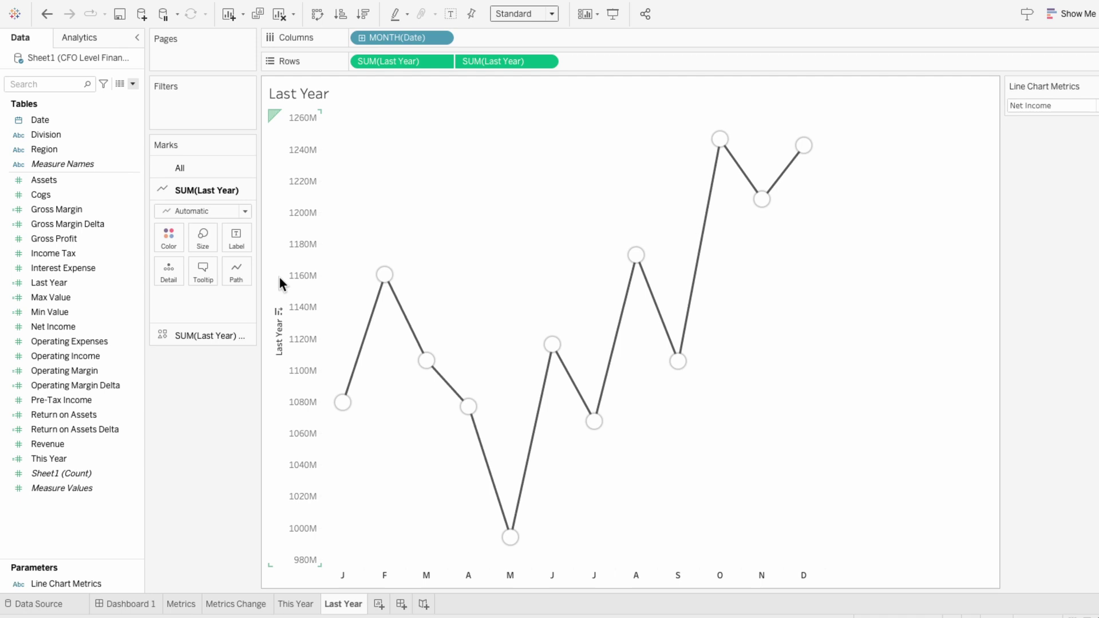
pyautogui.click(198, 172)
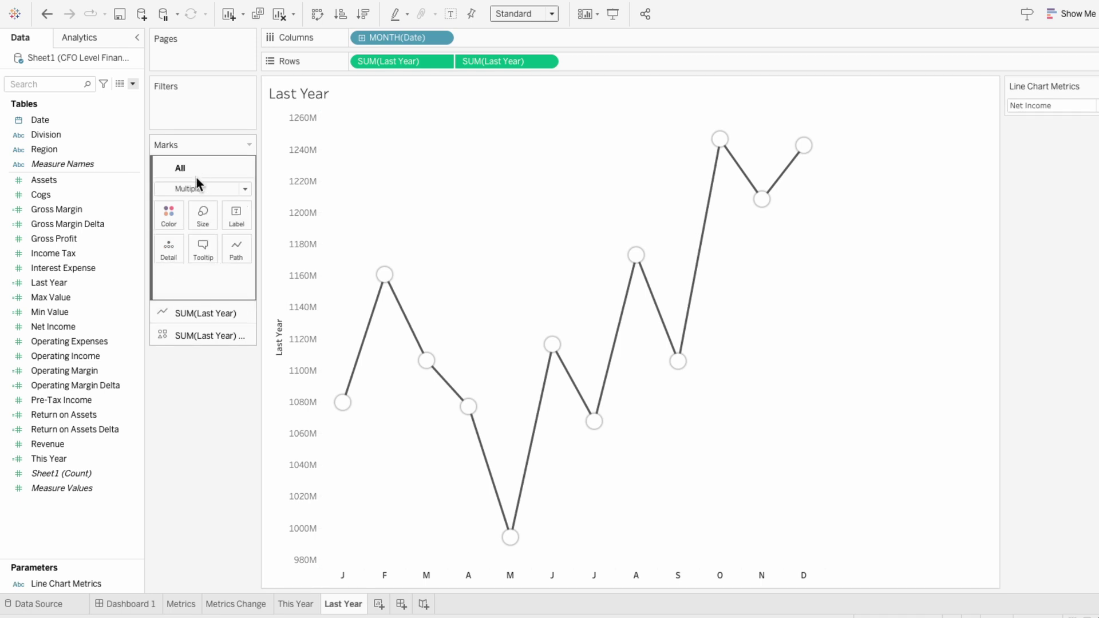
pyautogui.click(102, 293)
pyautogui.keyDown('ctrl'); pyautogui.click(91, 310); pyautogui.keyUp('ctrl')
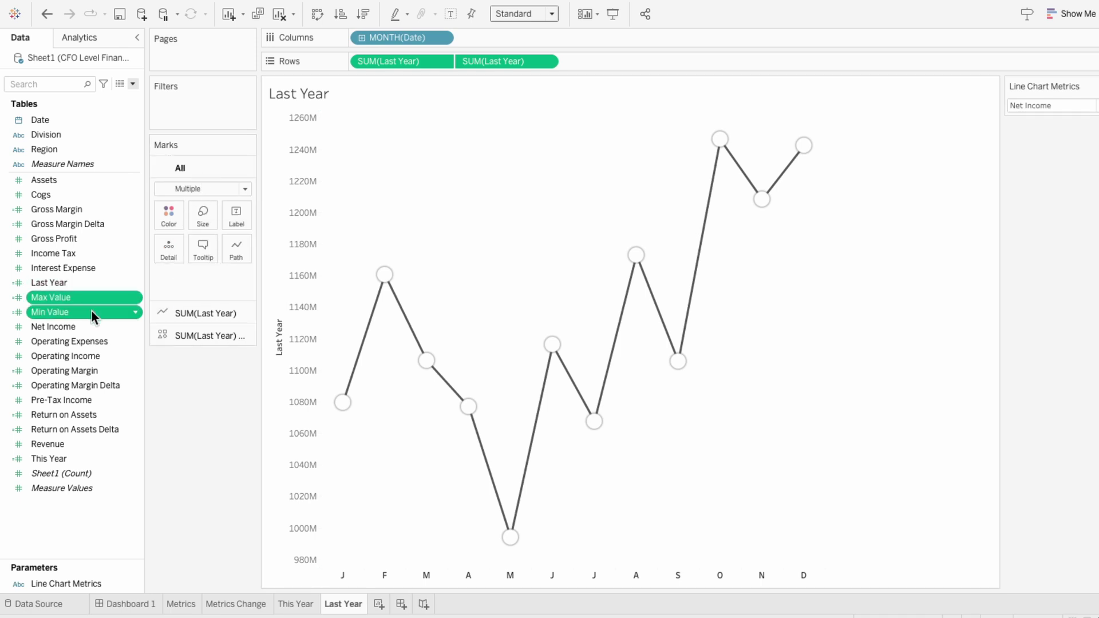
pyautogui.moveTo(83, 304); pyautogui.dragTo(184, 280)
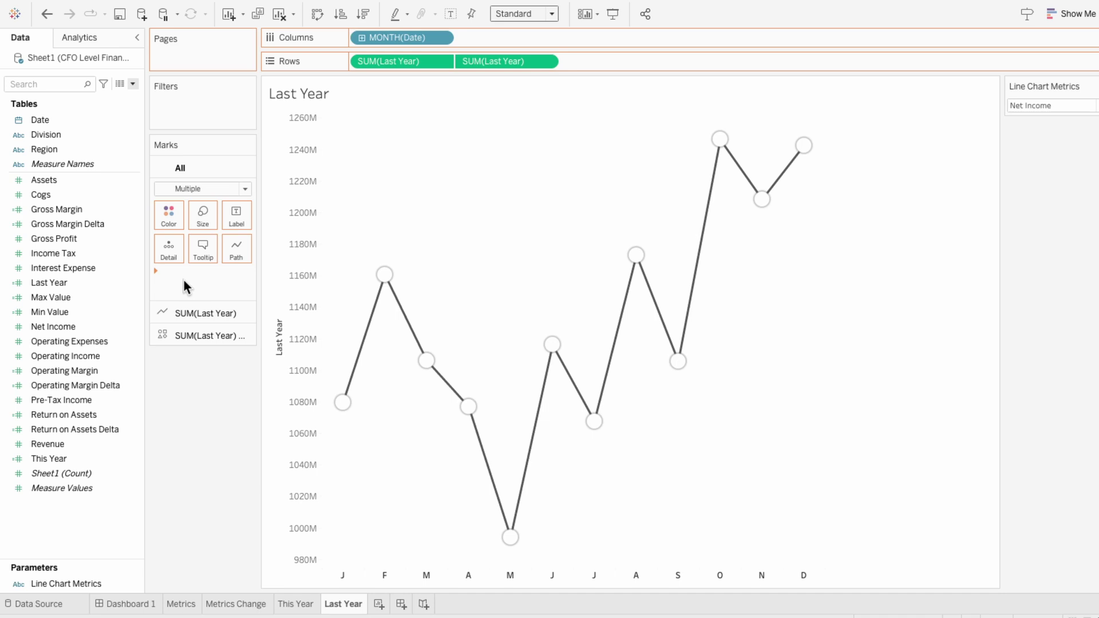
# Step: Add a table reference line at the Maximum of SUM(Max Value), labelled with its value
pyautogui.click(86, 37)
pyautogui.moveTo(79, 293); pyautogui.dragTo(393, 146)
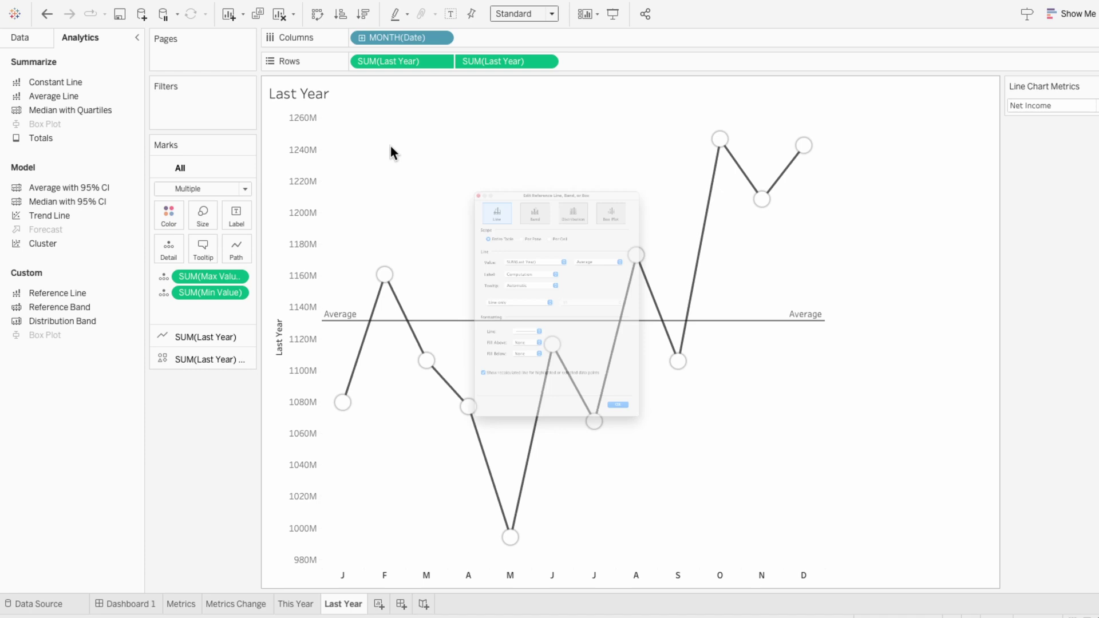
pyautogui.click(470, 208)
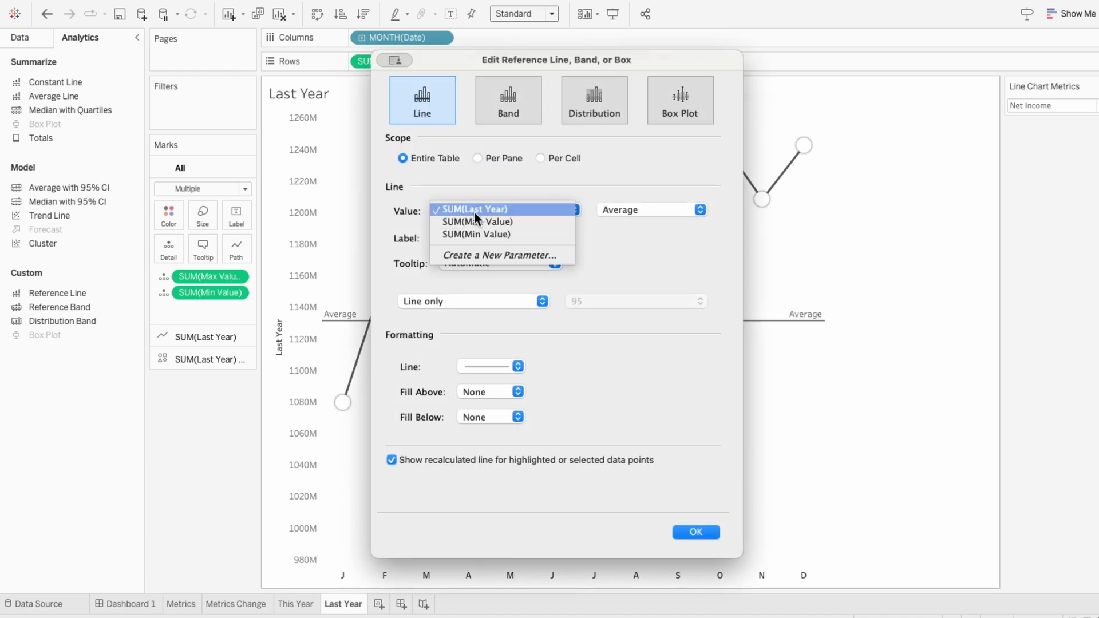
pyautogui.click(476, 221)
pyautogui.click(618, 210)
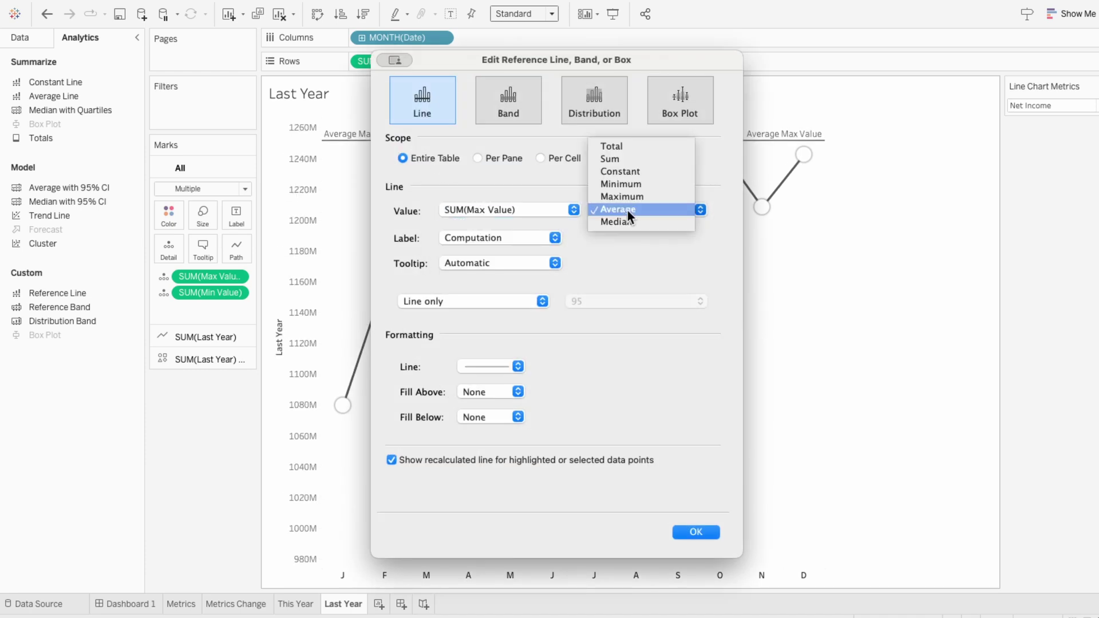
pyautogui.click(624, 198)
pyautogui.click(495, 237)
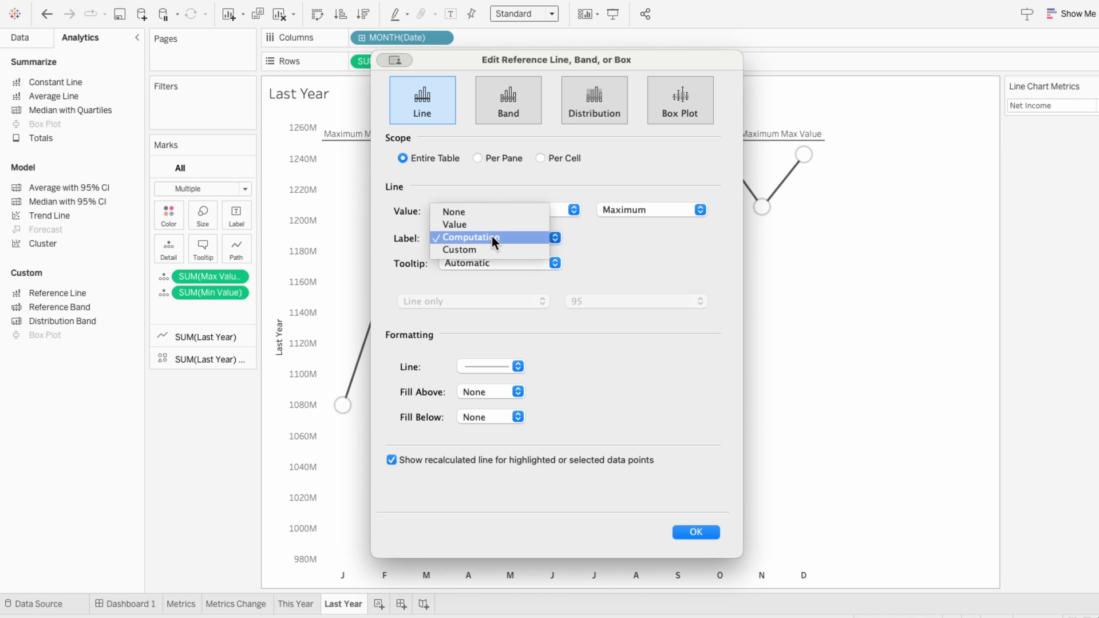
pyautogui.click(493, 225)
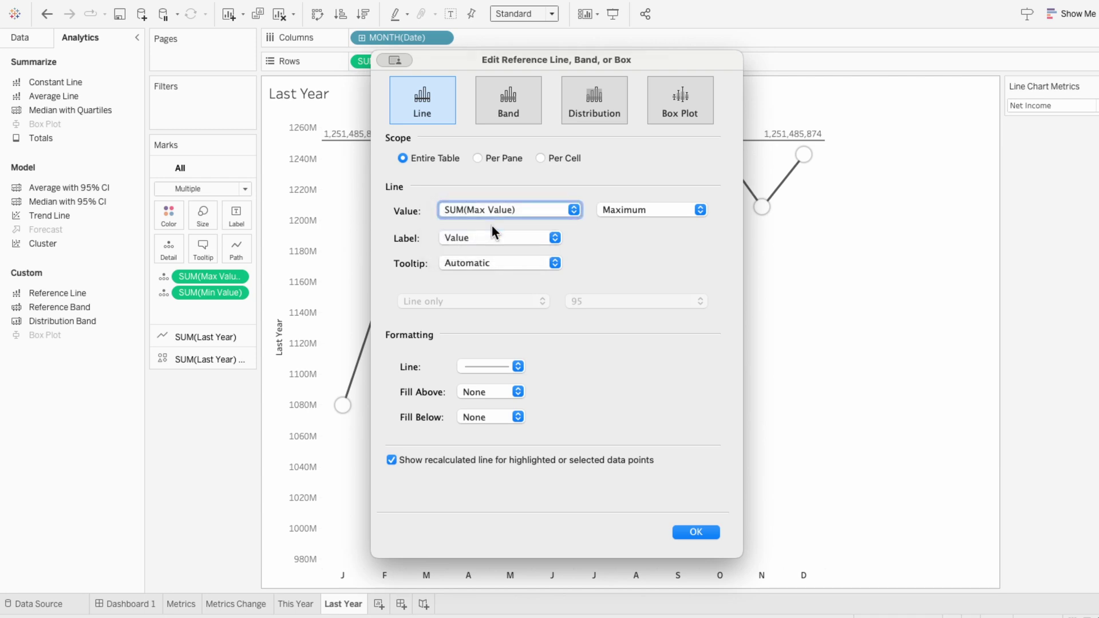
pyautogui.click(696, 532)
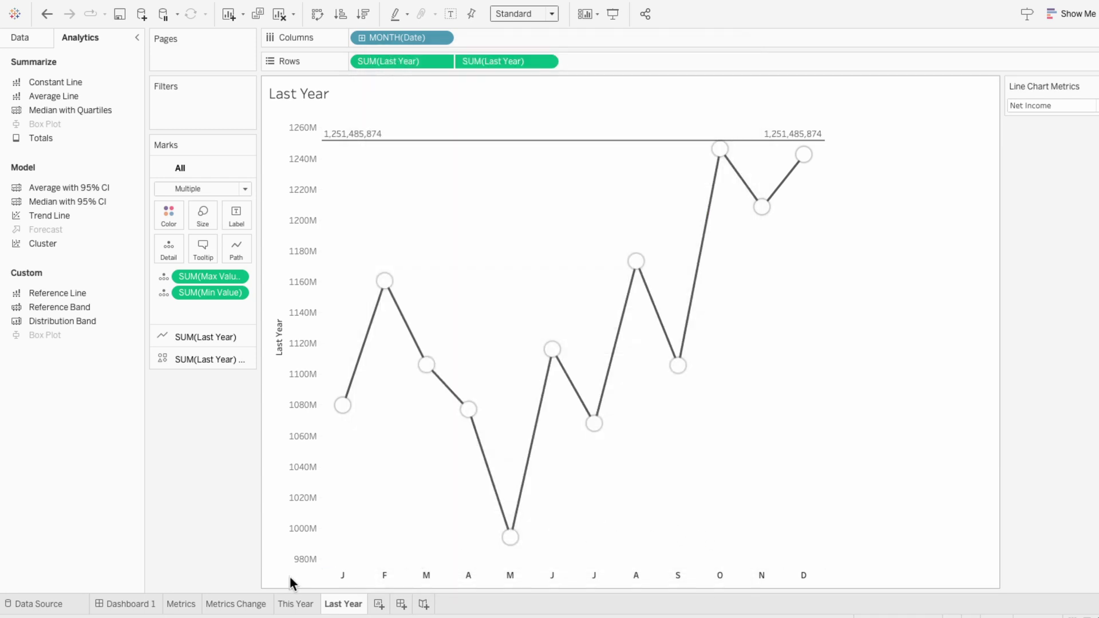
# Step: On the This Year sheet, add Max Value to the marks as Detail
pyautogui.click(294, 604)
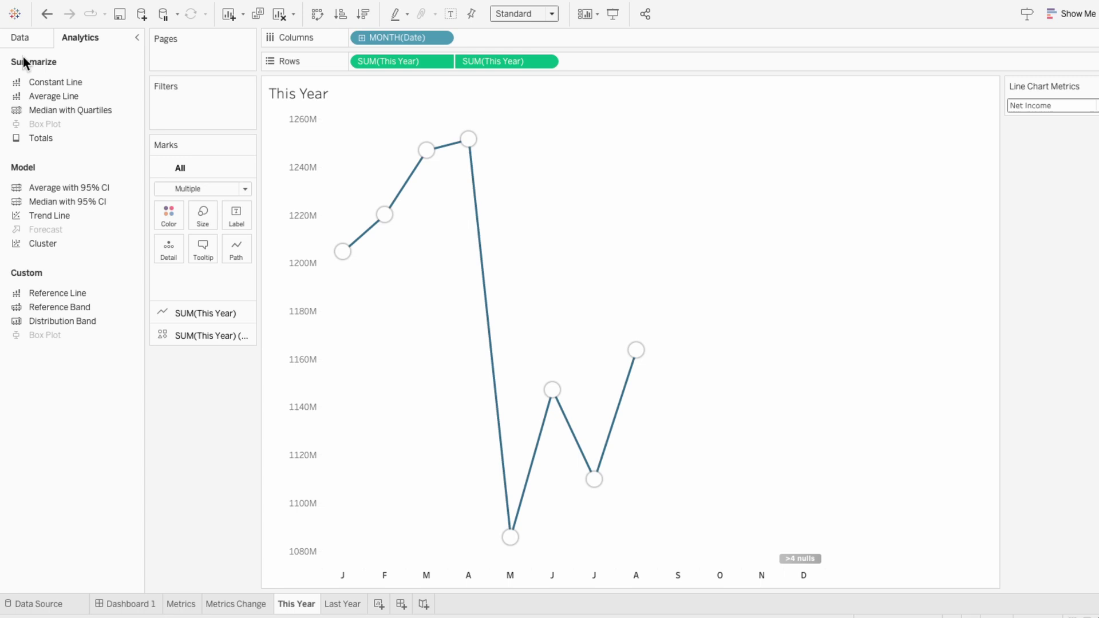
pyautogui.click(19, 37)
pyautogui.moveTo(54, 297); pyautogui.dragTo(173, 280)
# Step: Add a Maximum SUM(Max Value) reference line labelled 1,251,485,874, then return to Last Year
pyautogui.click(78, 41)
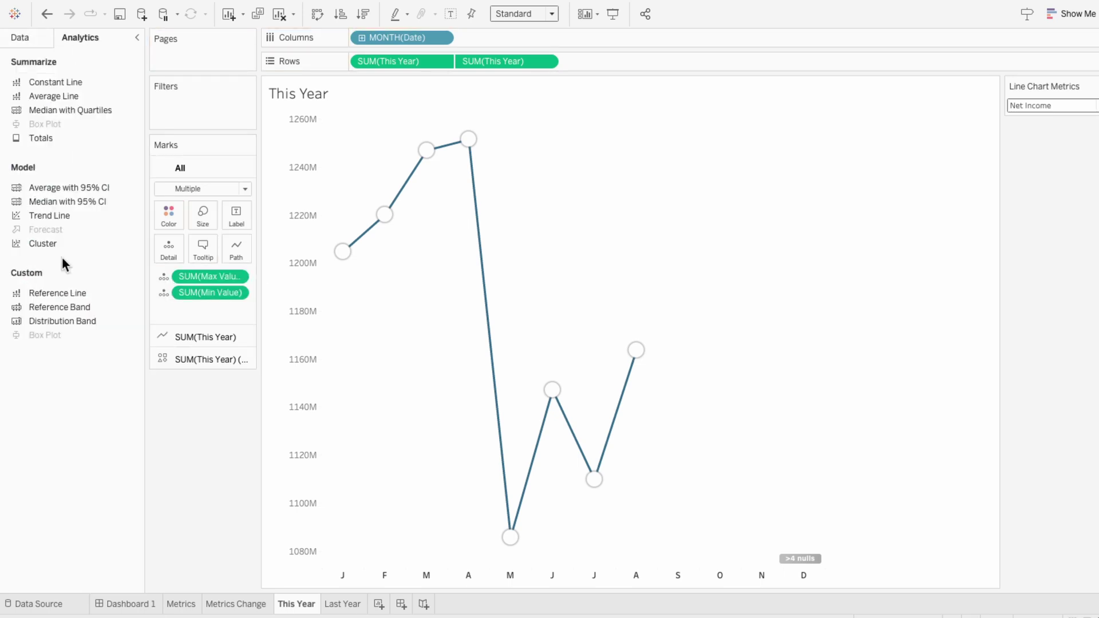
pyautogui.moveTo(57, 293); pyautogui.dragTo(374, 146)
pyautogui.click(485, 209)
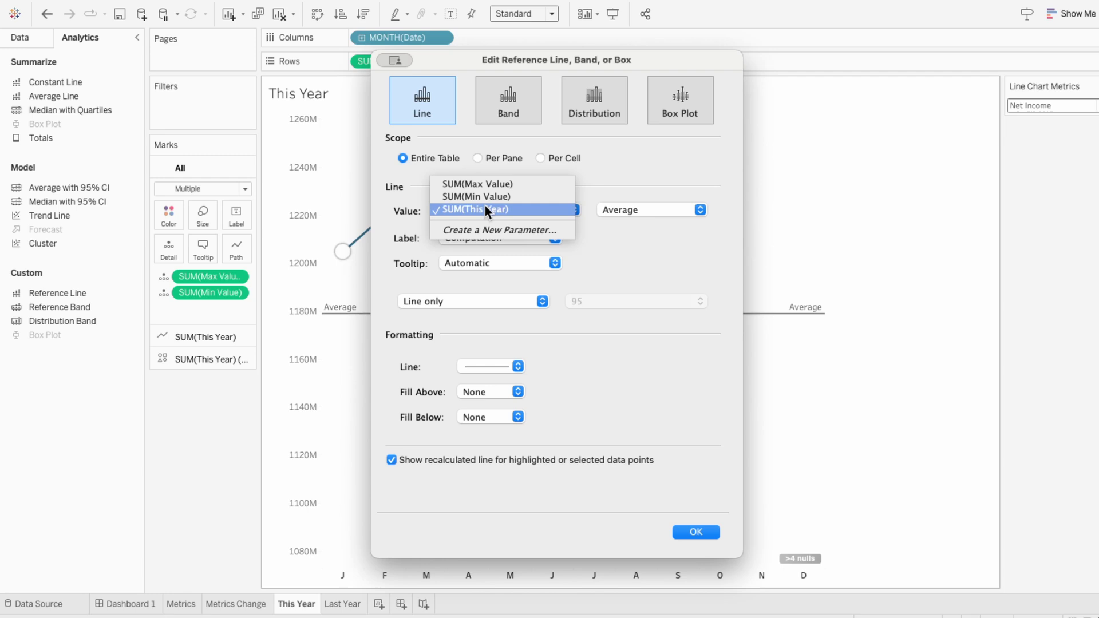
pyautogui.click(485, 183)
pyautogui.click(613, 207)
pyautogui.click(615, 196)
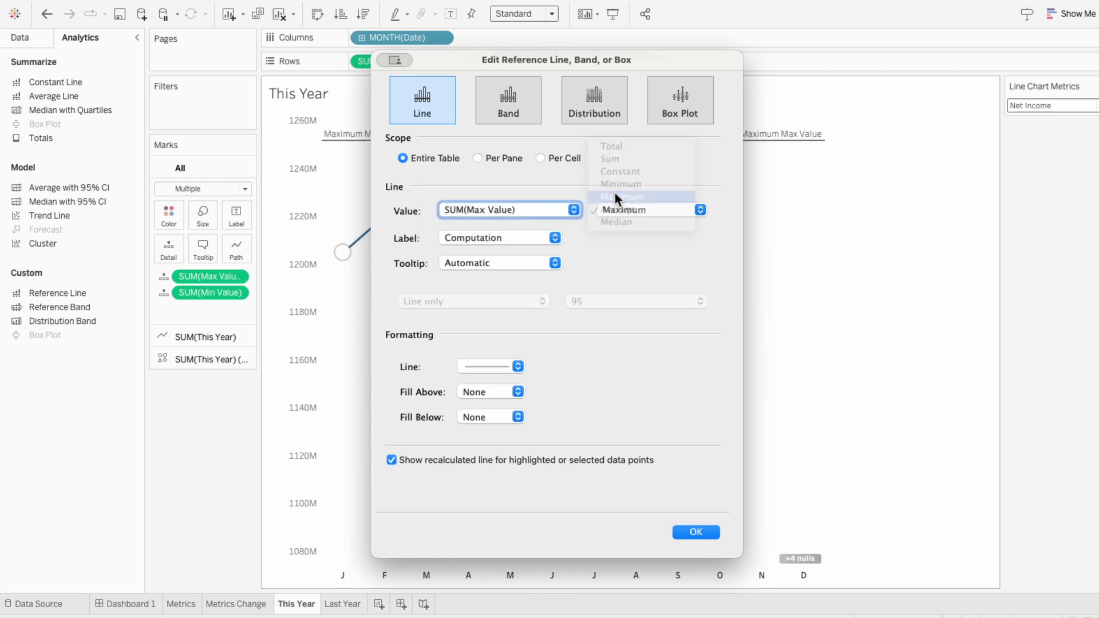
pyautogui.click(510, 236)
pyautogui.click(505, 223)
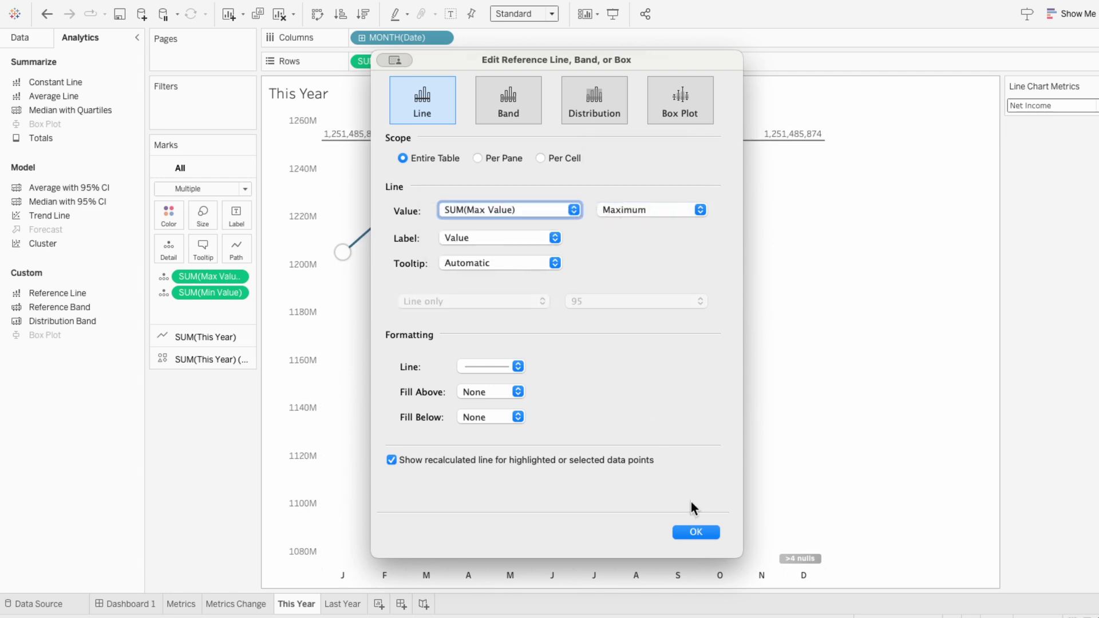
pyautogui.click(697, 532)
pyautogui.moveTo(373, 147)
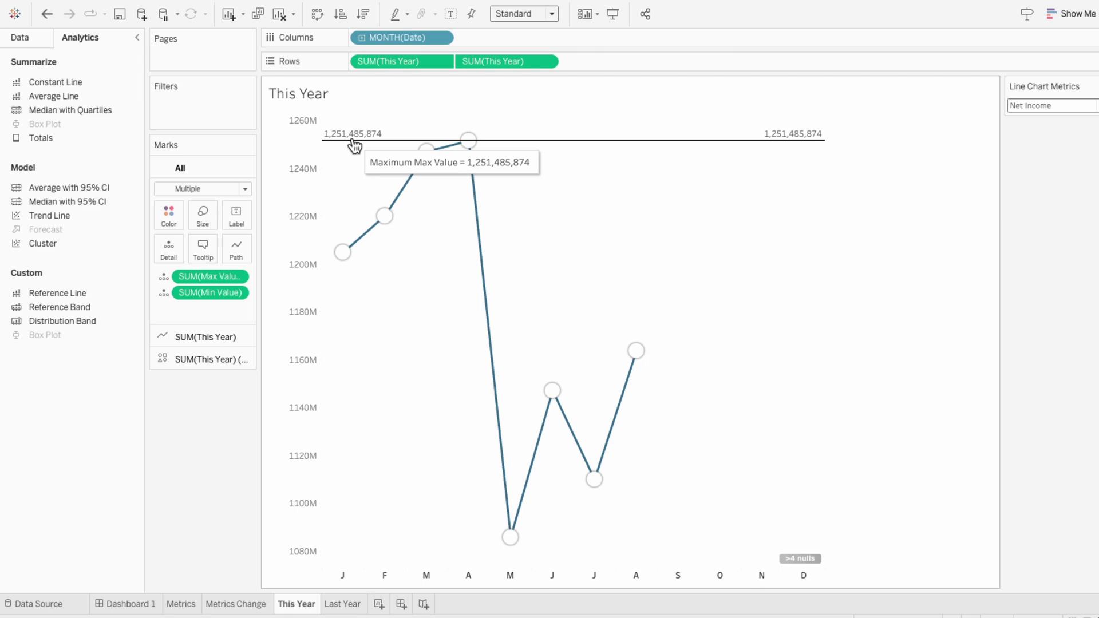
pyautogui.click(349, 608)
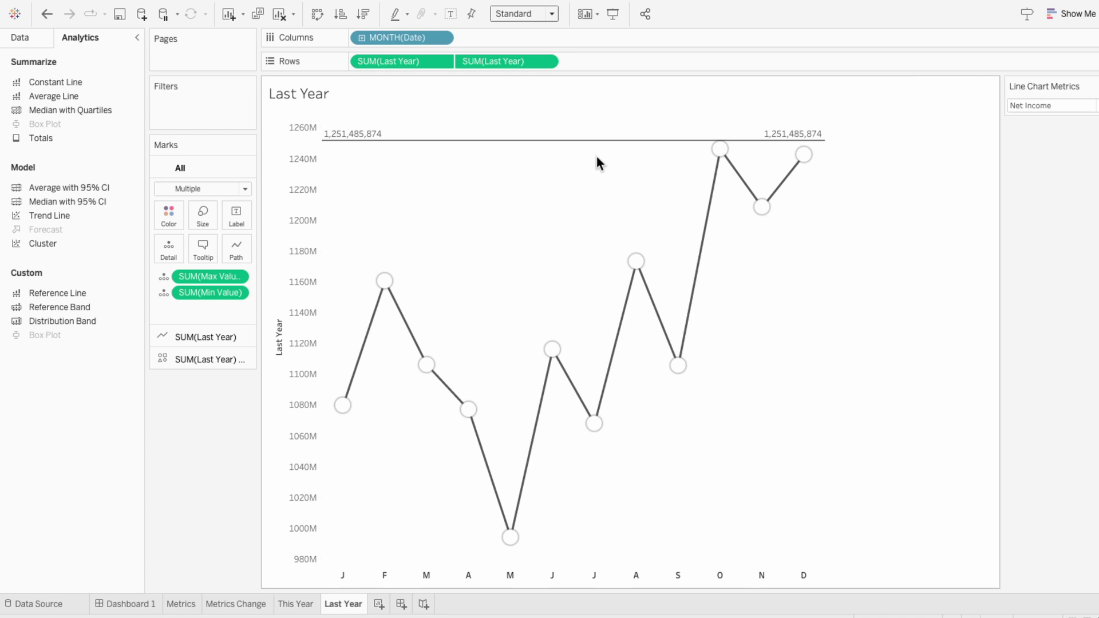
# Step: Add a table reference line at the Minimum of SUM(Min Value), labelled with its value 994,229,921
pyautogui.moveTo(721, 151)
pyautogui.moveTo(64, 290); pyautogui.dragTo(401, 139)
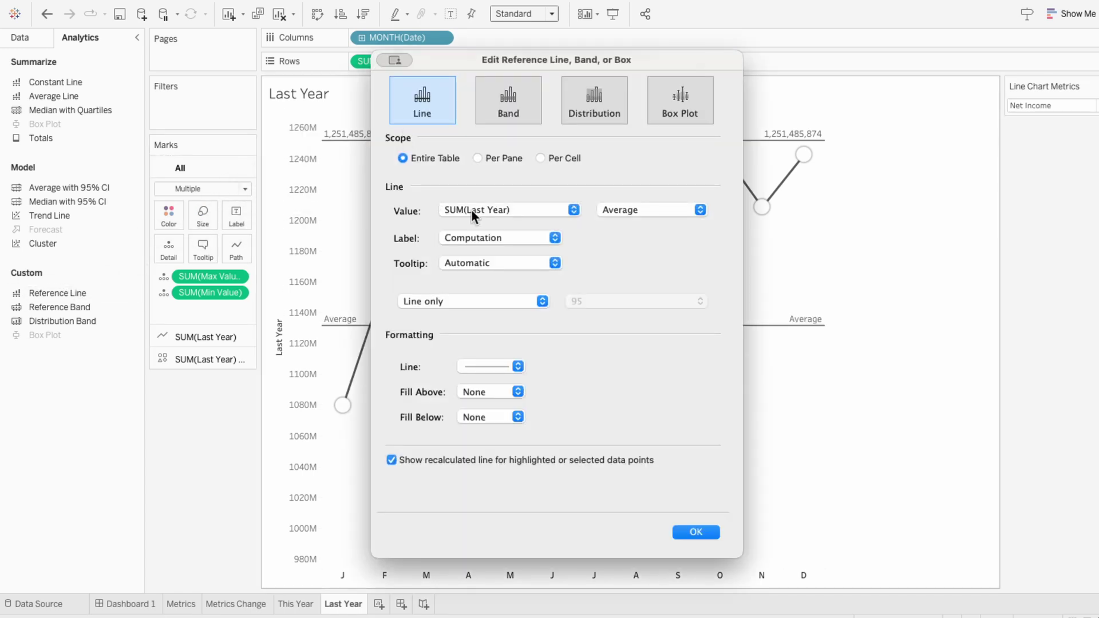
pyautogui.click(472, 209)
pyautogui.click(466, 237)
pyautogui.click(632, 210)
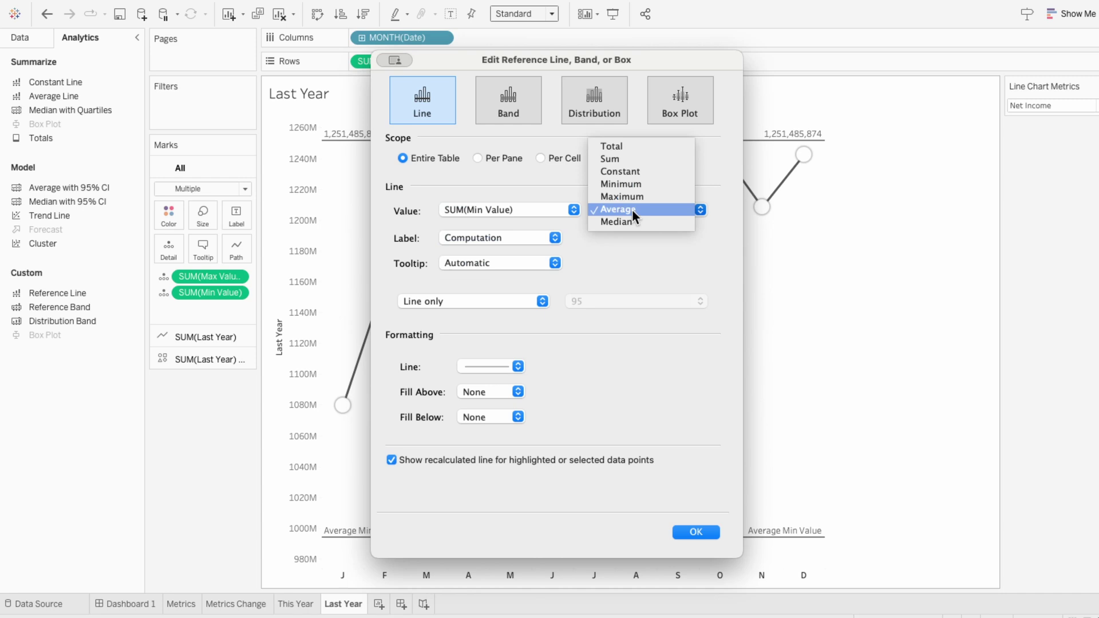
pyautogui.click(634, 189)
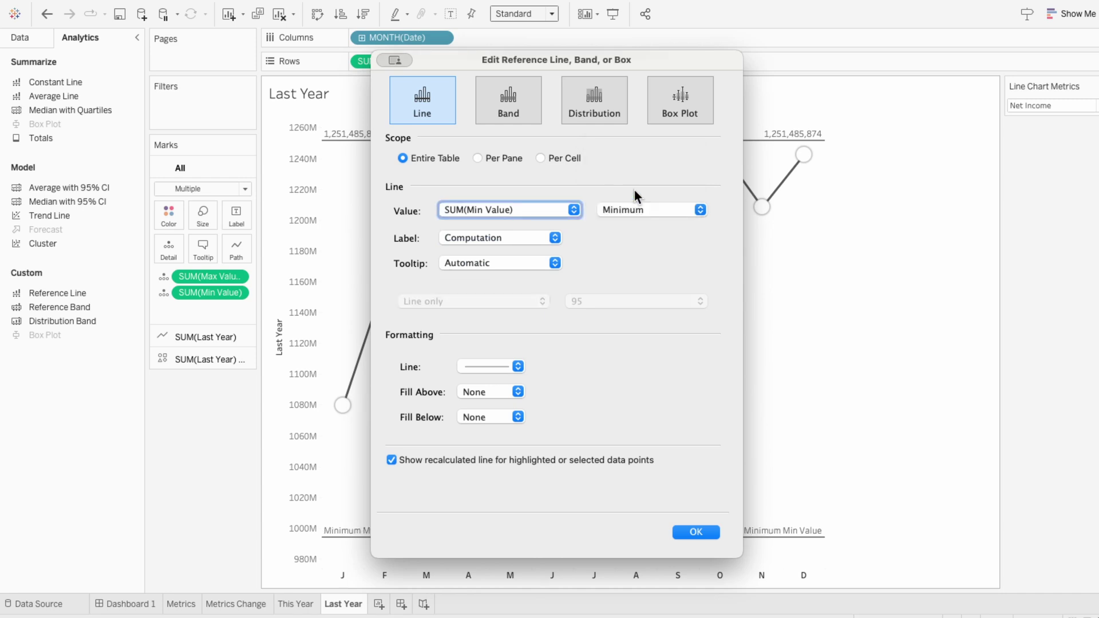
pyautogui.click(521, 240)
pyautogui.click(513, 226)
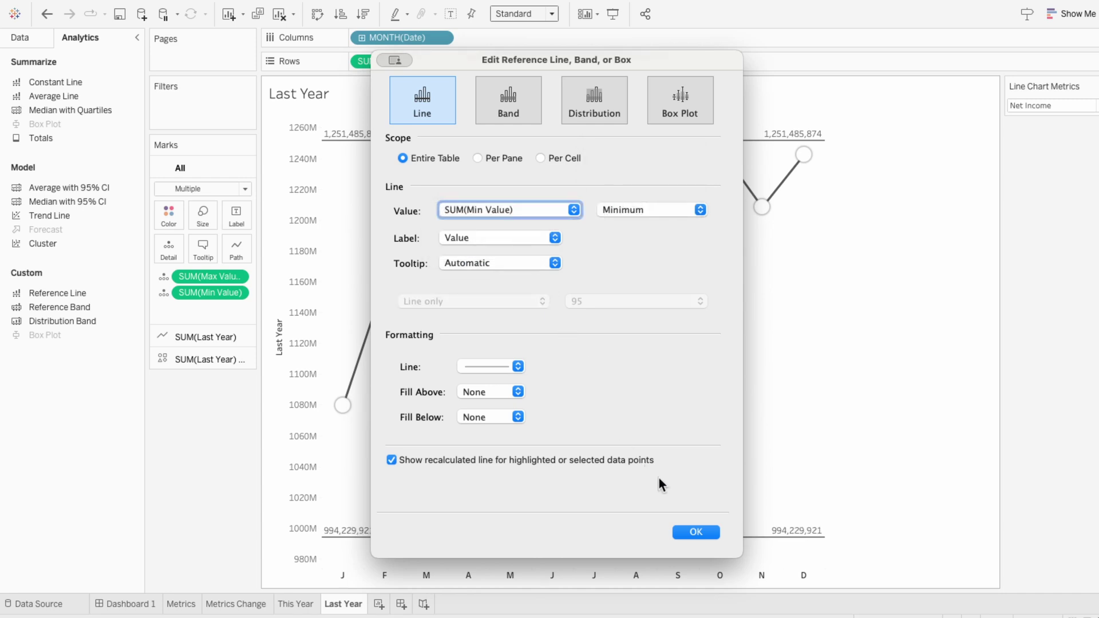
pyautogui.click(696, 532)
# Step: On This Year, add a Minimum SUM(Min Value) reference line labelled by value, then compare with Last Year
pyautogui.moveTo(518, 543)
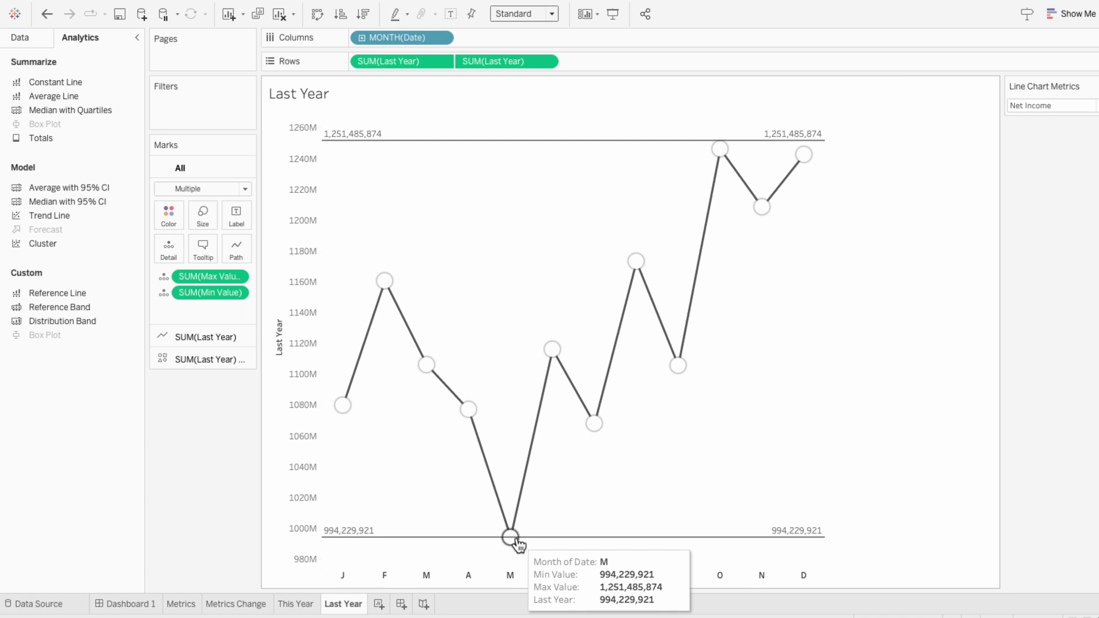
pyautogui.click(308, 605)
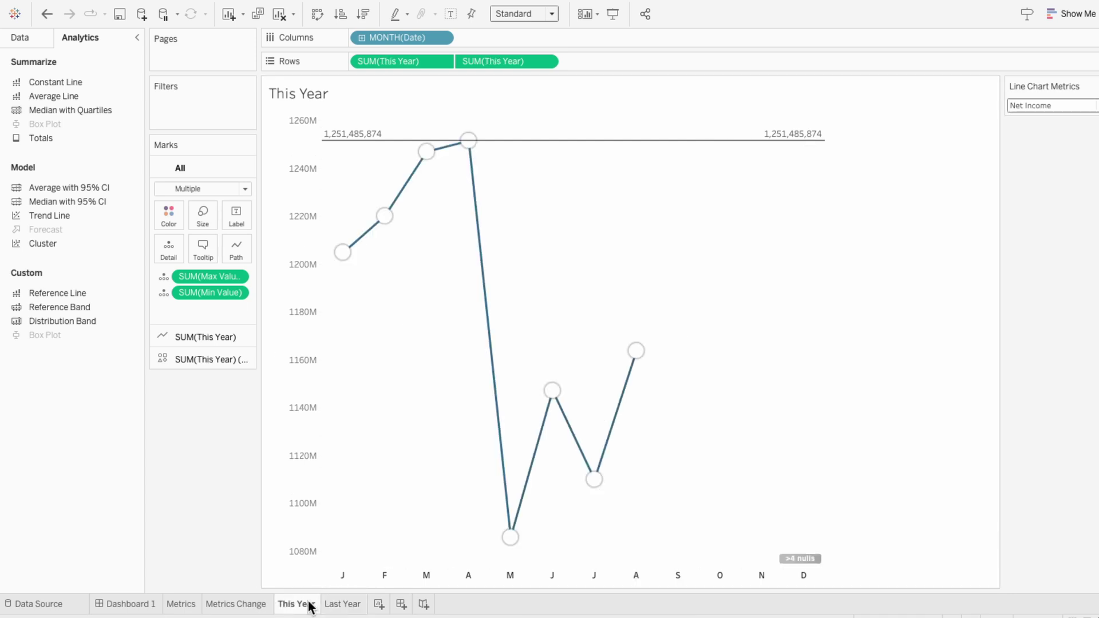
pyautogui.moveTo(74, 290); pyautogui.dragTo(387, 137)
pyautogui.click(464, 209)
pyautogui.click(473, 197)
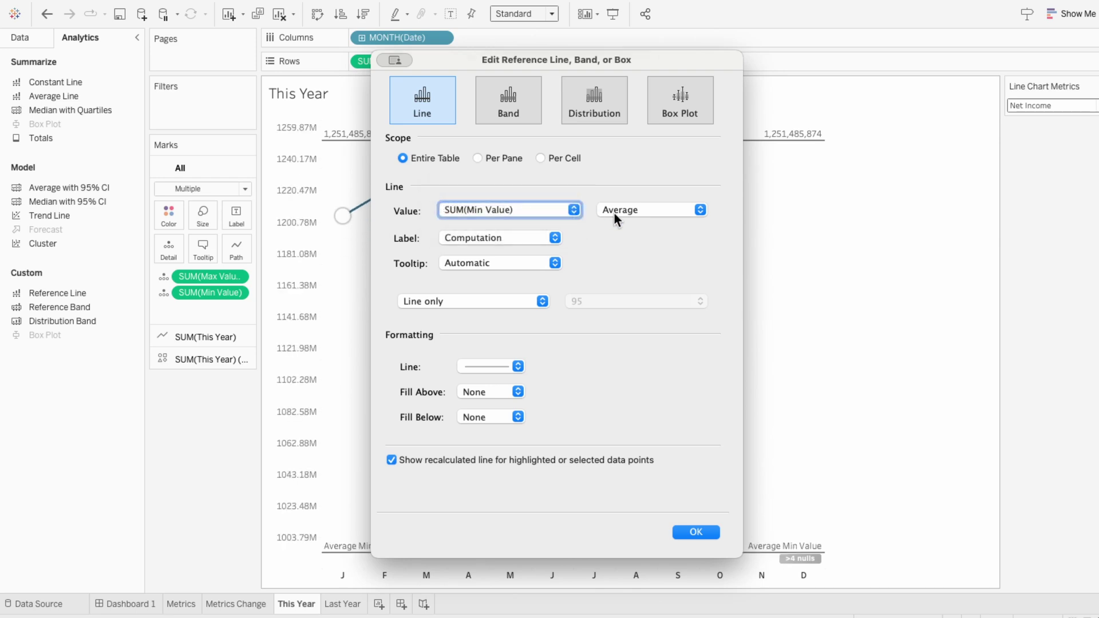
pyautogui.click(613, 212)
pyautogui.click(619, 187)
pyautogui.click(510, 241)
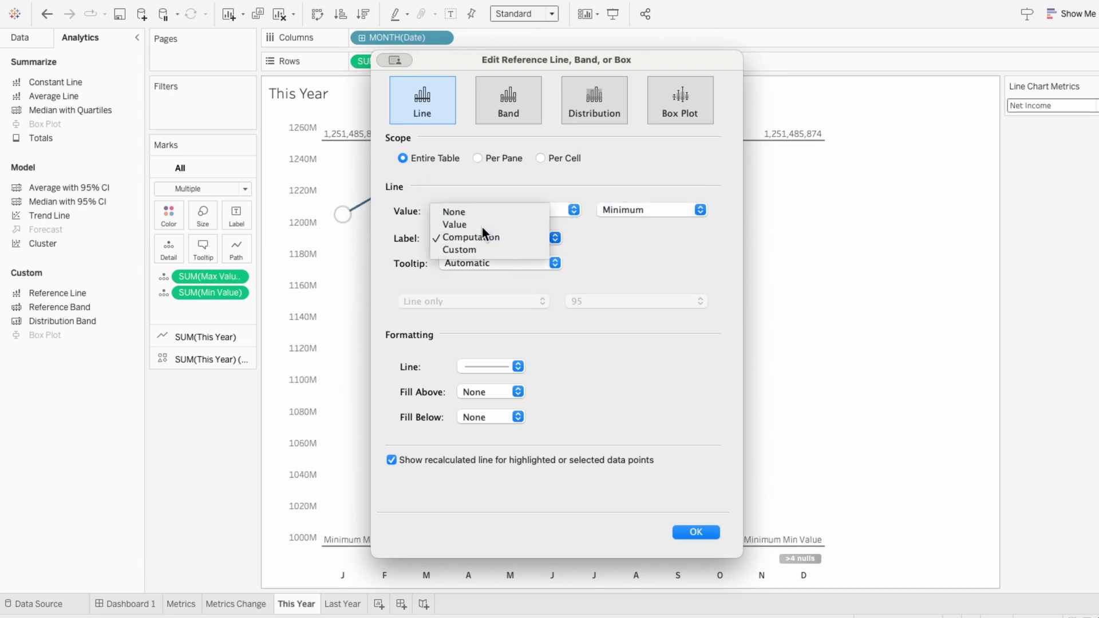
pyautogui.click(482, 228)
pyautogui.click(679, 531)
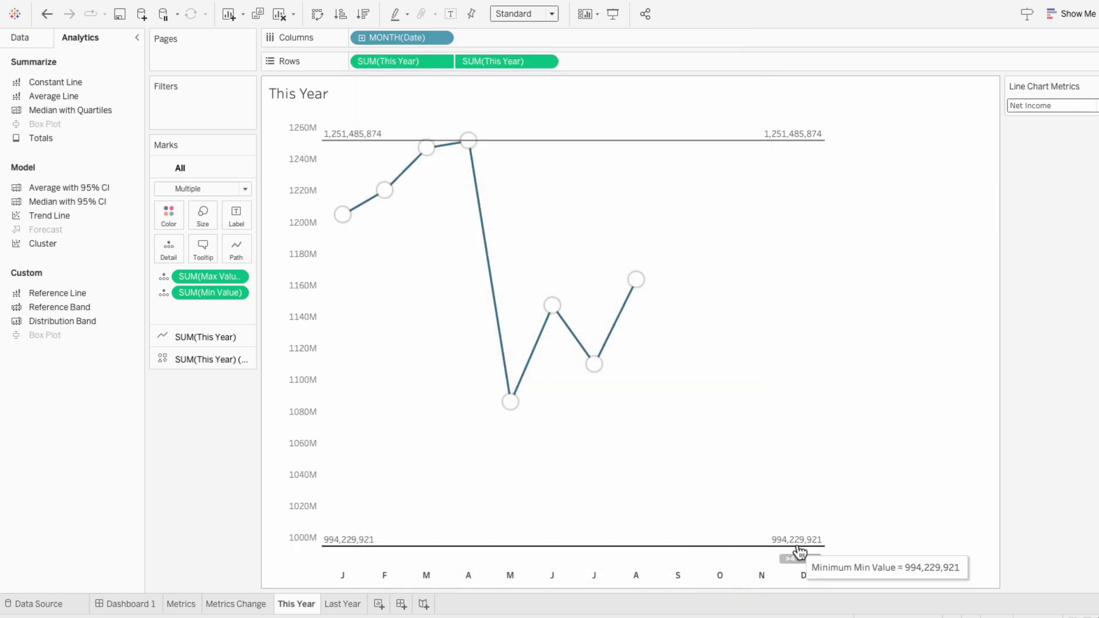
pyautogui.click(356, 600)
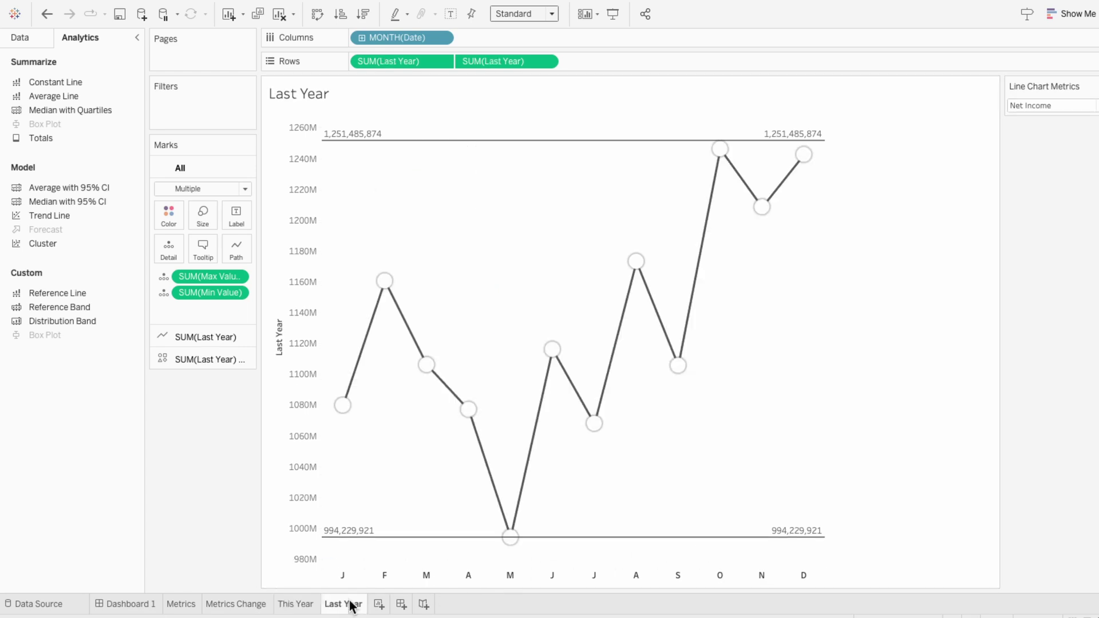
pyautogui.click(310, 606)
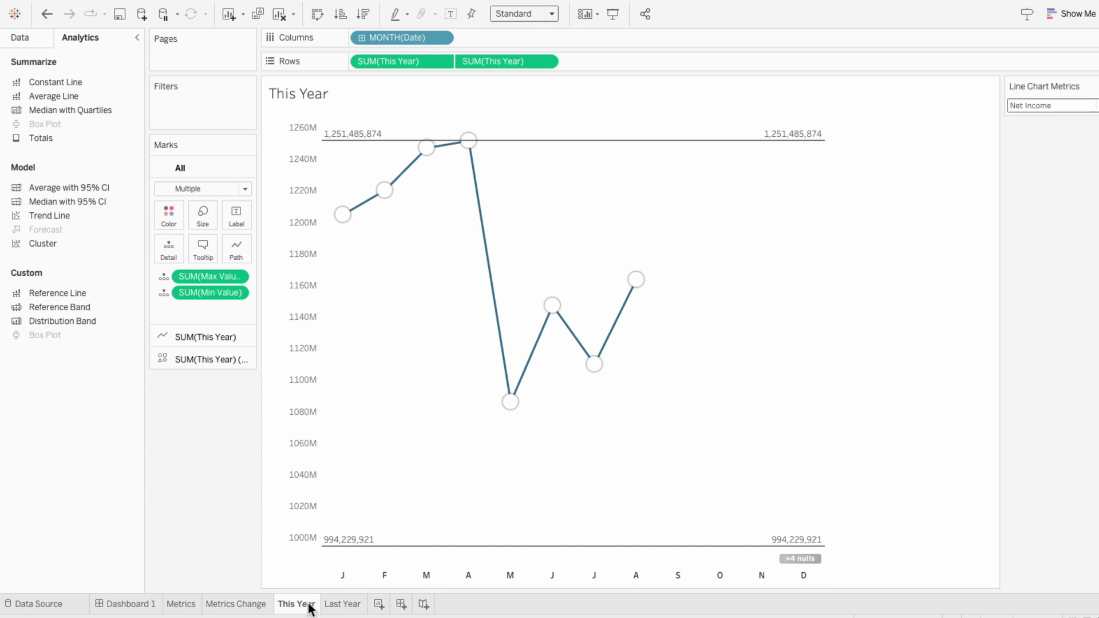
# Step: Set the This Year maximum reference line's label and line to None
pyautogui.click(342, 136)
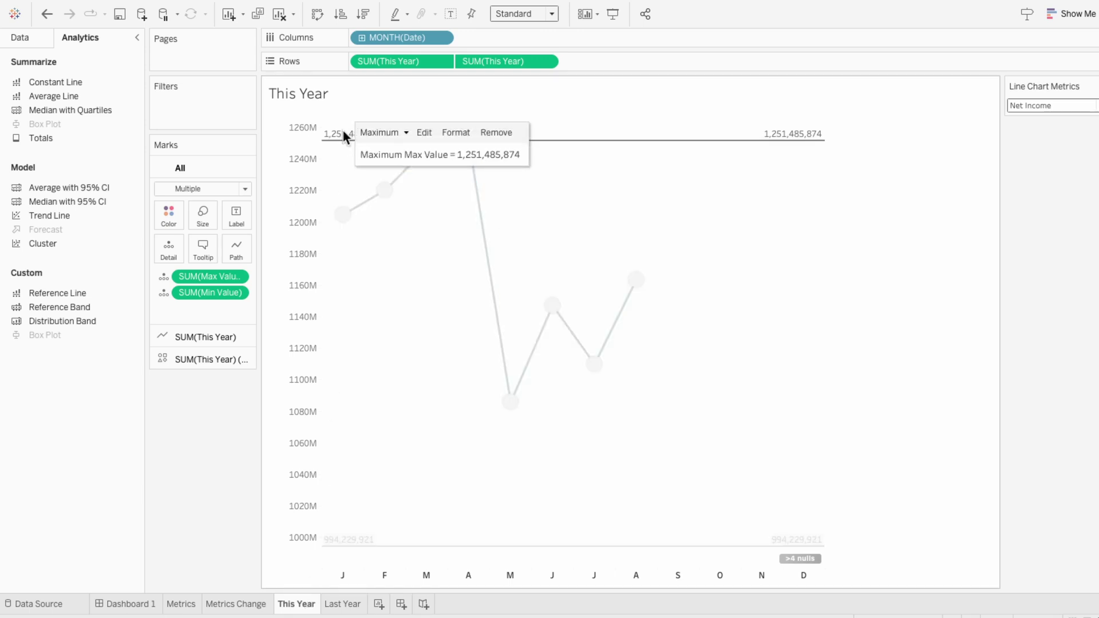
pyautogui.doubleClick(428, 132)
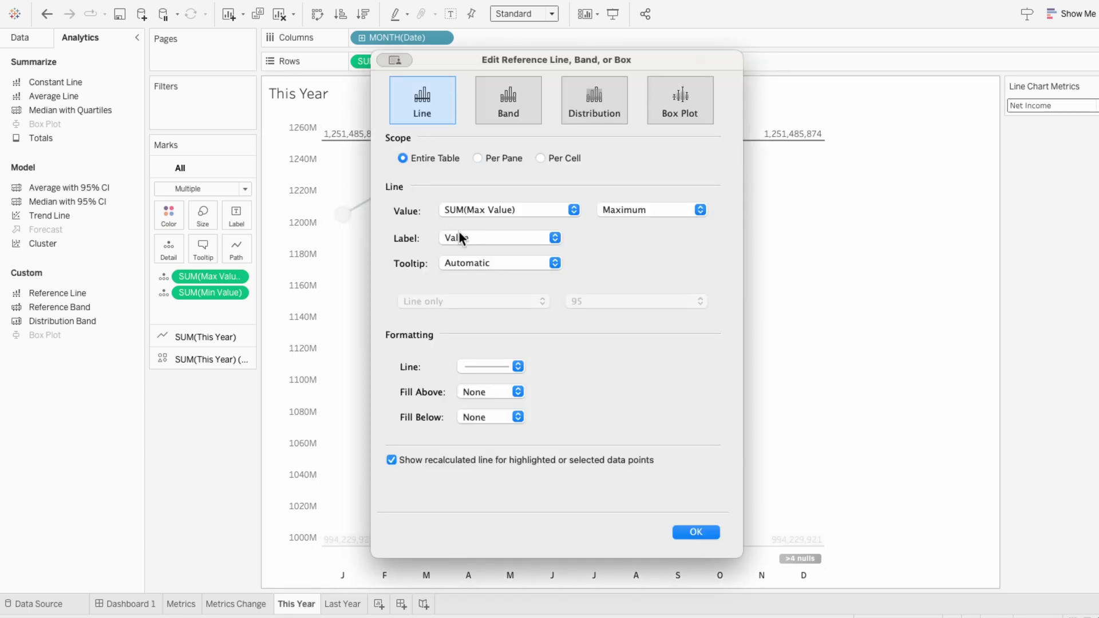
pyautogui.click(492, 237)
pyautogui.click(459, 225)
pyautogui.click(468, 367)
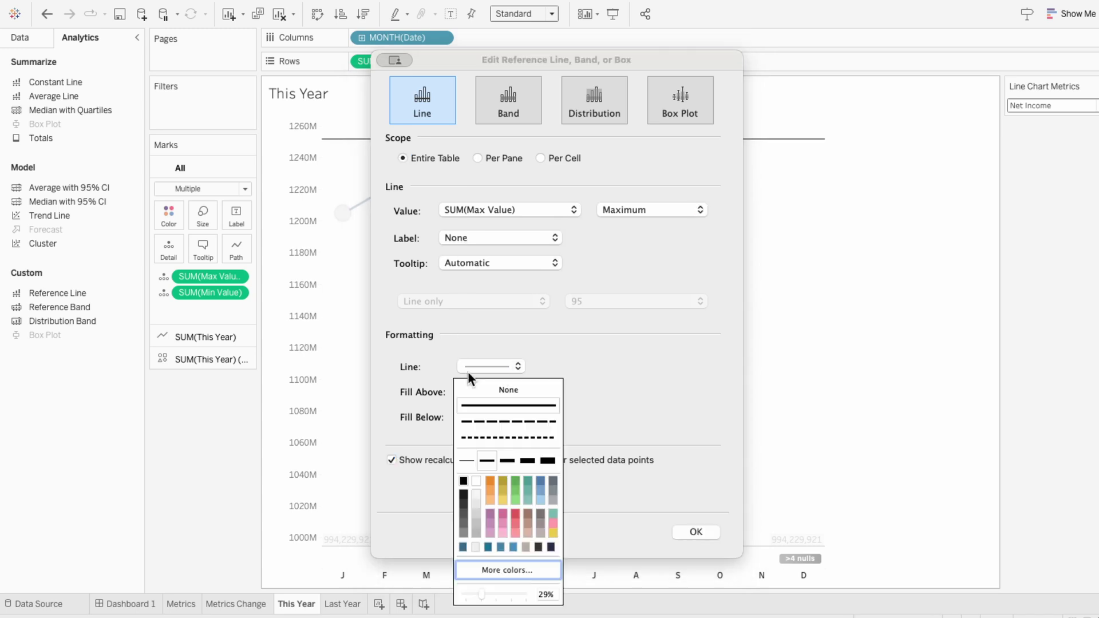
pyautogui.click(558, 390)
pyautogui.click(691, 530)
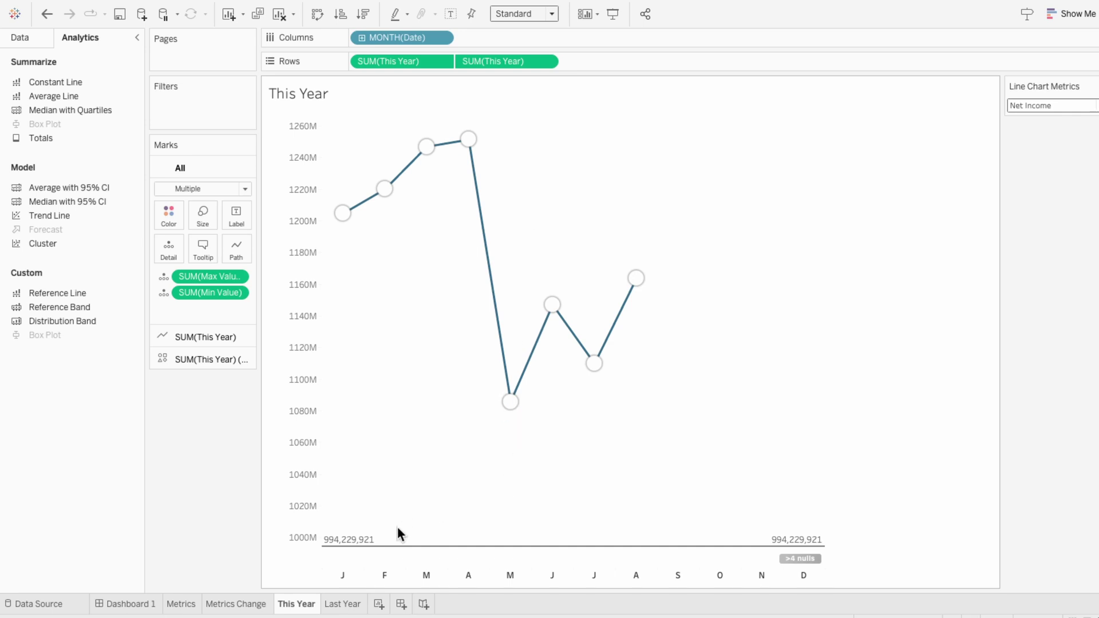
# Step: Set the This Year minimum reference line's label and line to None
pyautogui.click(369, 545)
pyautogui.click(445, 550)
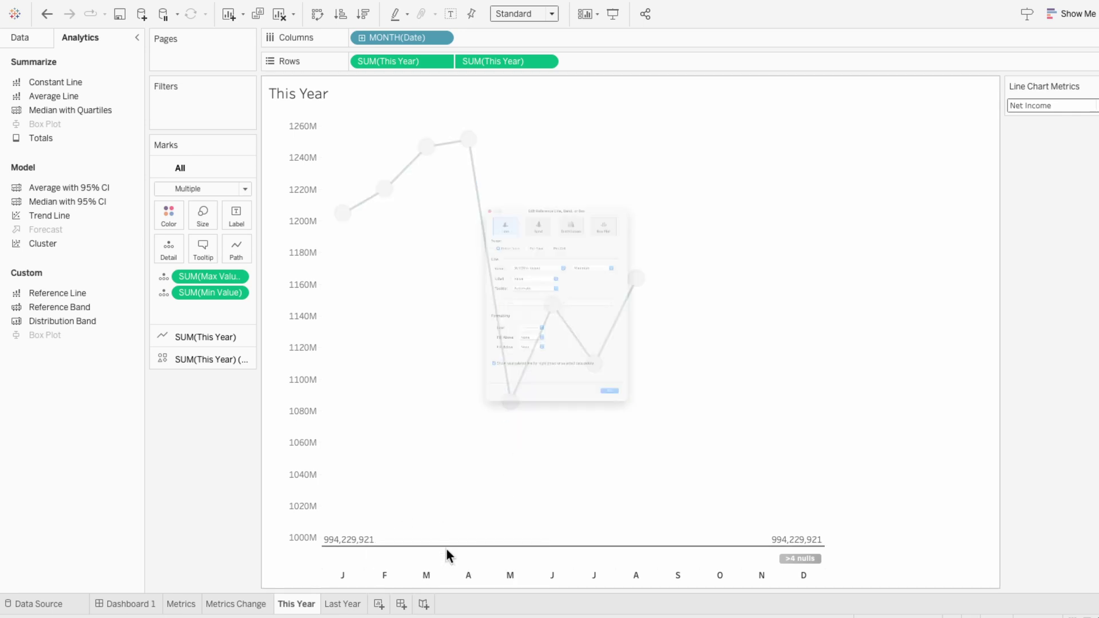
pyautogui.click(489, 239)
pyautogui.click(483, 224)
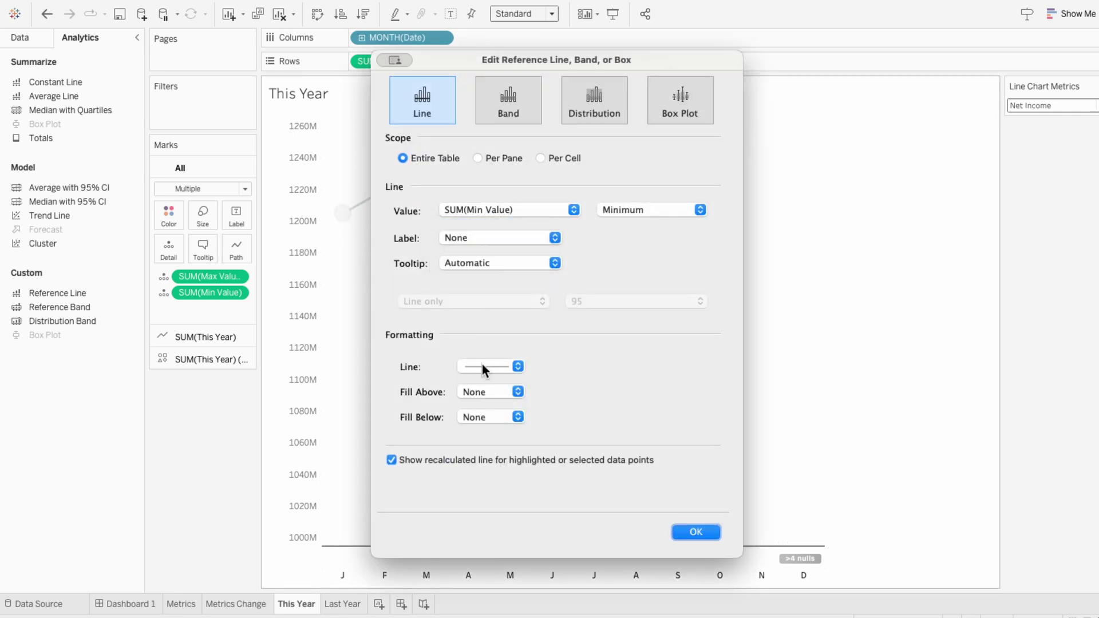
pyautogui.click(491, 366)
pyautogui.click(508, 388)
pyautogui.click(704, 535)
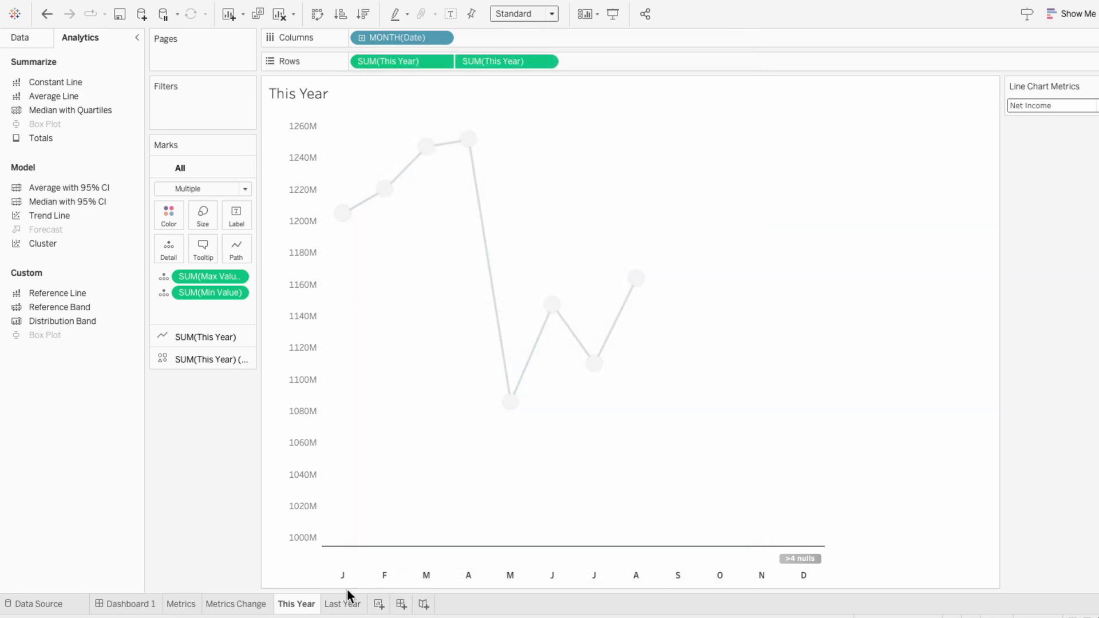
# Step: On the Last Year sheet, set the maximum reference line's label and line to None
pyautogui.click(373, 486)
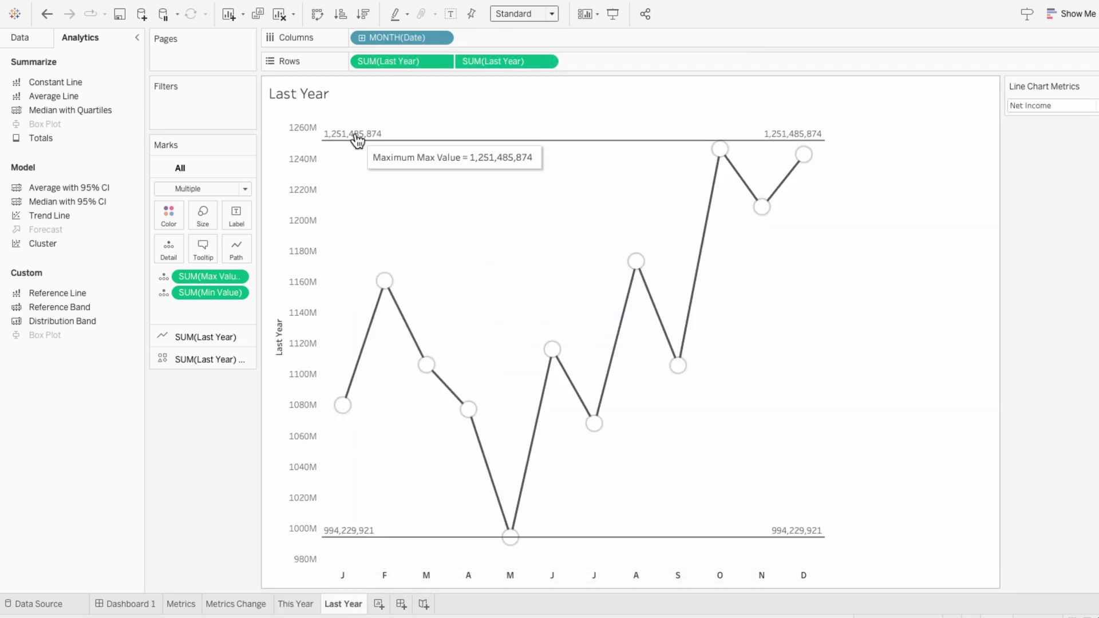
pyautogui.click(443, 134)
pyautogui.click(498, 238)
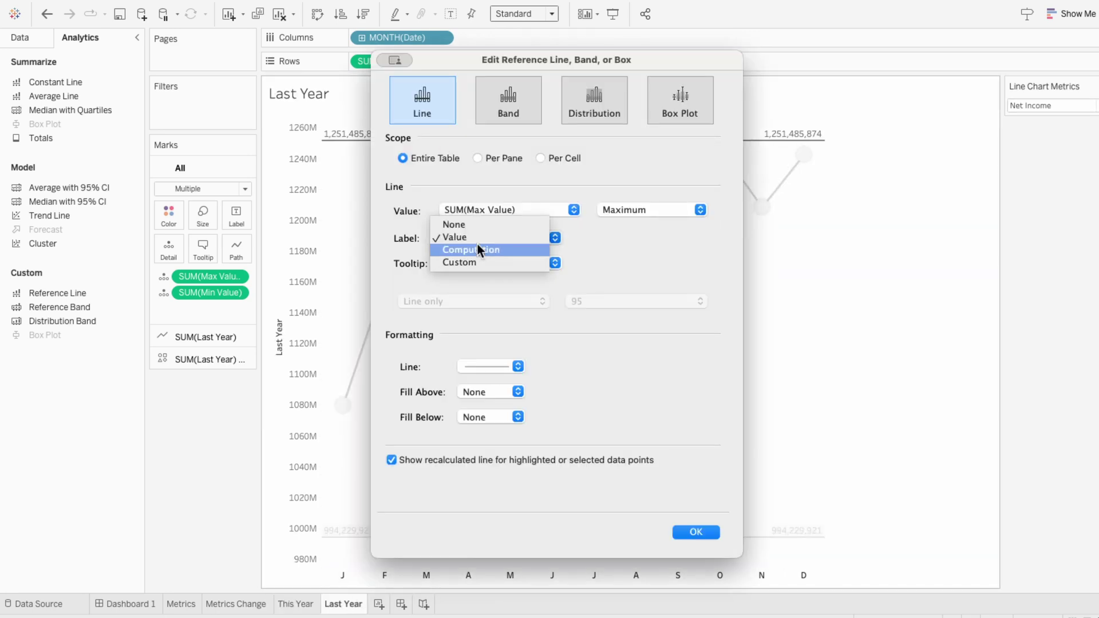
pyautogui.click(475, 225)
pyautogui.click(483, 367)
pyautogui.click(481, 391)
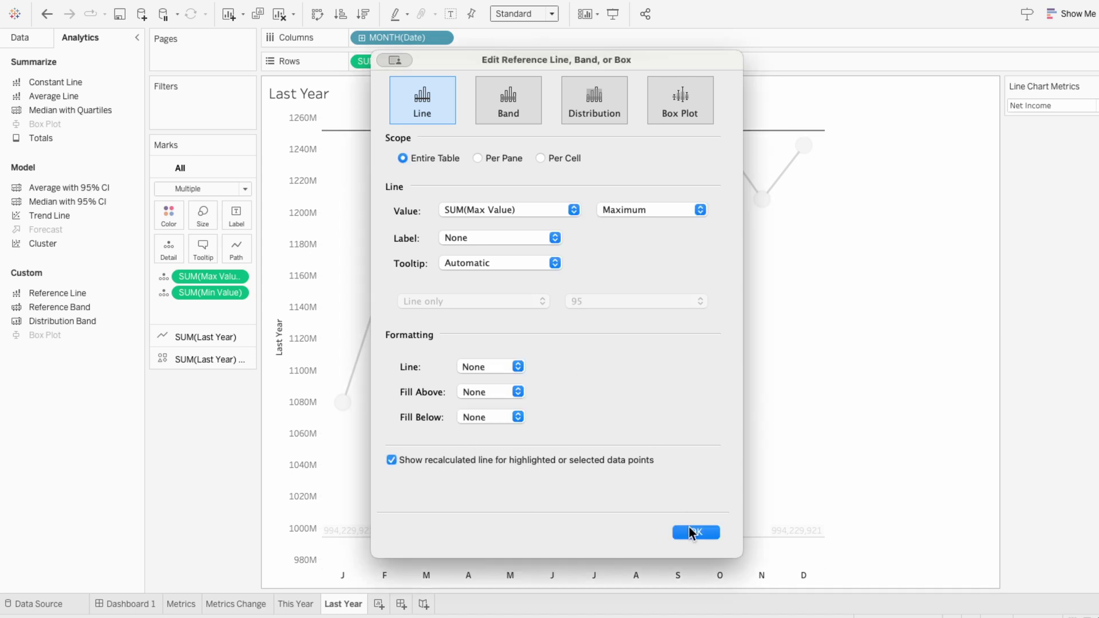
pyautogui.click(695, 532)
# Step: Set the Last Year minimum reference line's label and line to None
pyautogui.moveTo(376, 544)
pyautogui.click(449, 534)
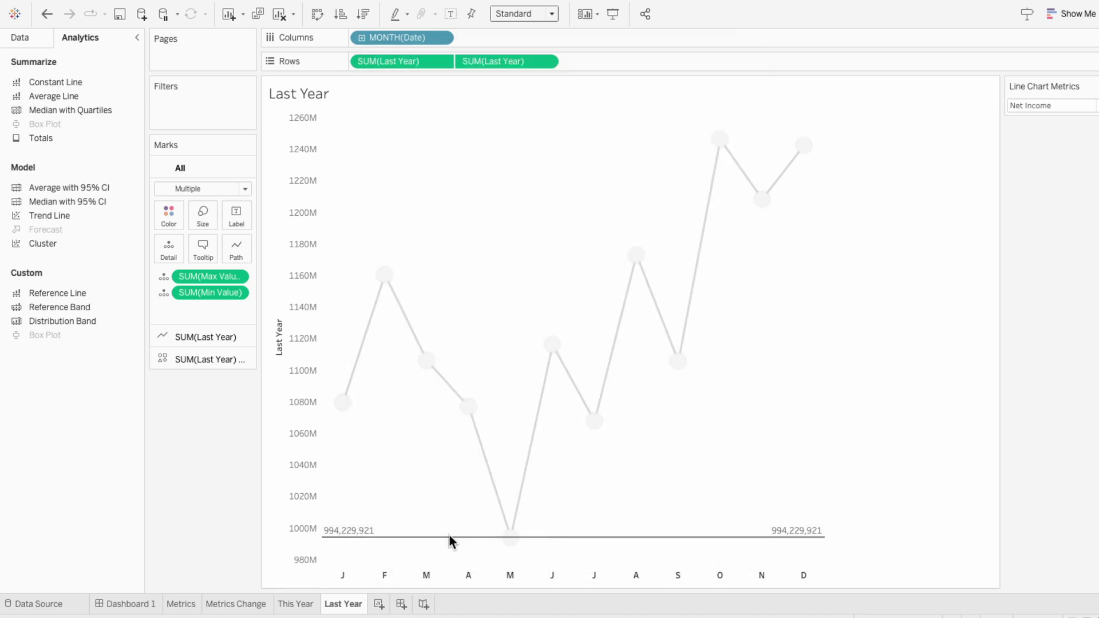
pyautogui.click(455, 237)
pyautogui.click(454, 225)
pyautogui.click(490, 366)
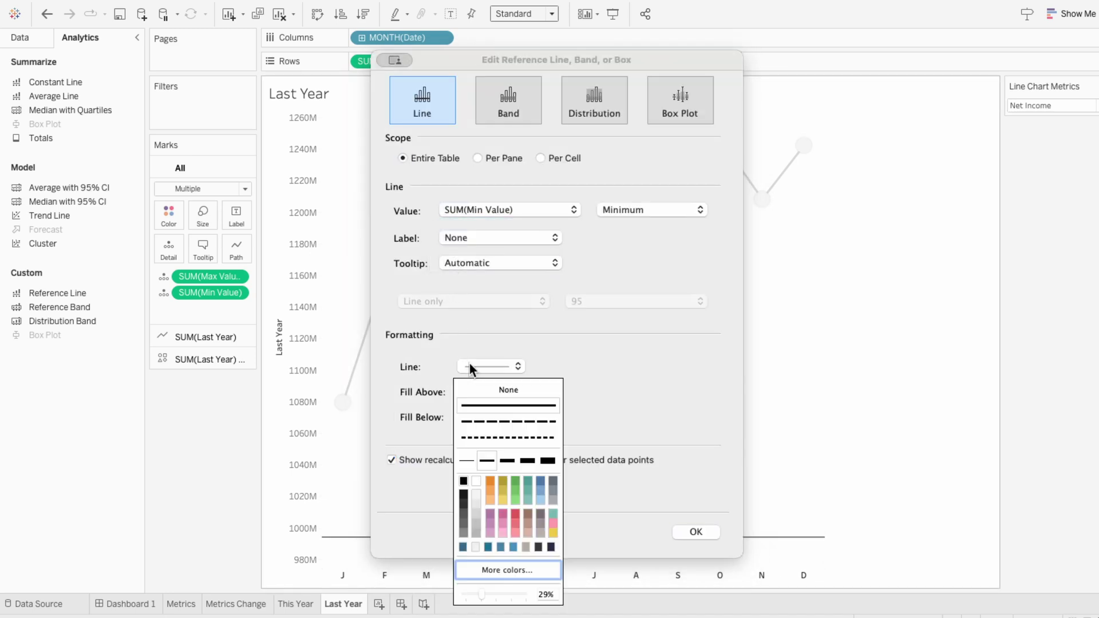
pyautogui.click(574, 383)
pyautogui.click(695, 533)
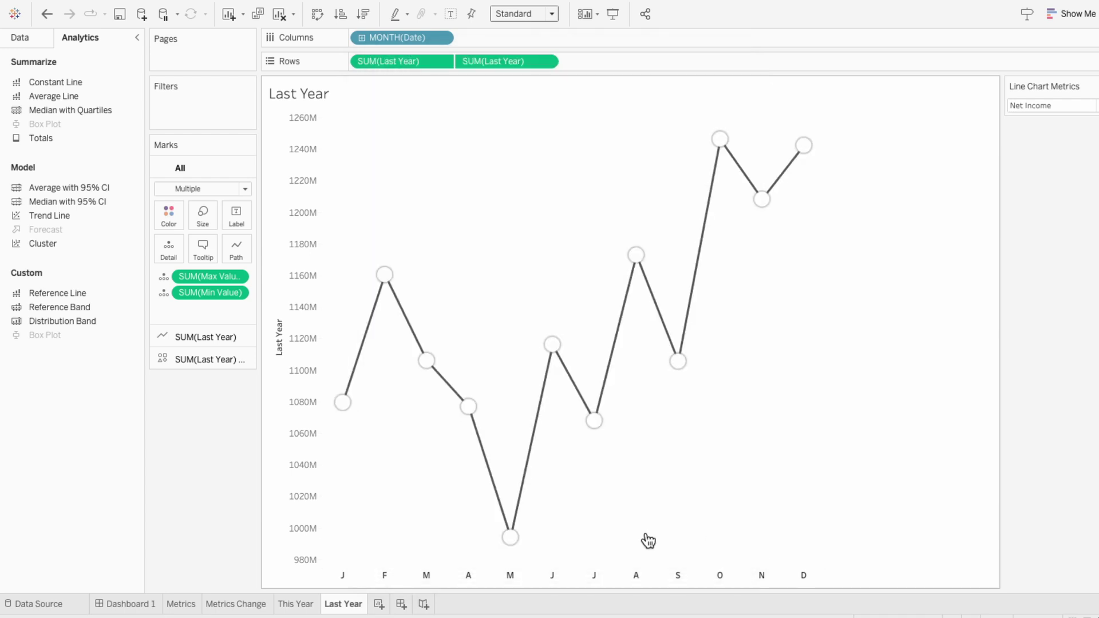
# Step: Add the This Year and Last Year sheets to Dashboard 1 as floating charts
pyautogui.click(113, 608)
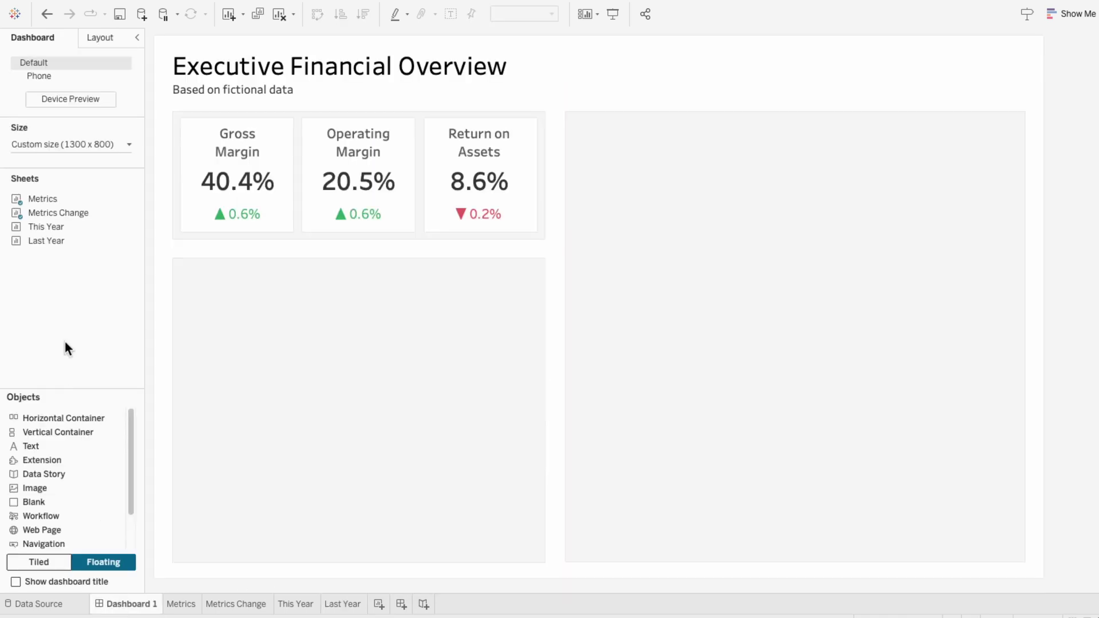
pyautogui.moveTo(46, 227); pyautogui.dragTo(246, 259)
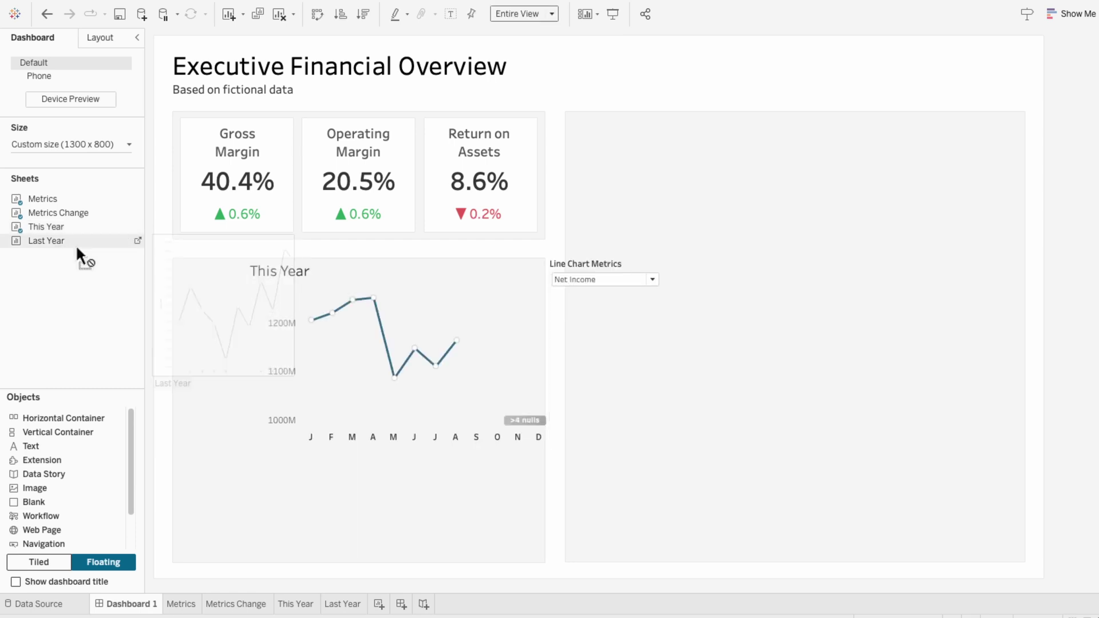
pyautogui.moveTo(75, 245); pyautogui.dragTo(286, 340)
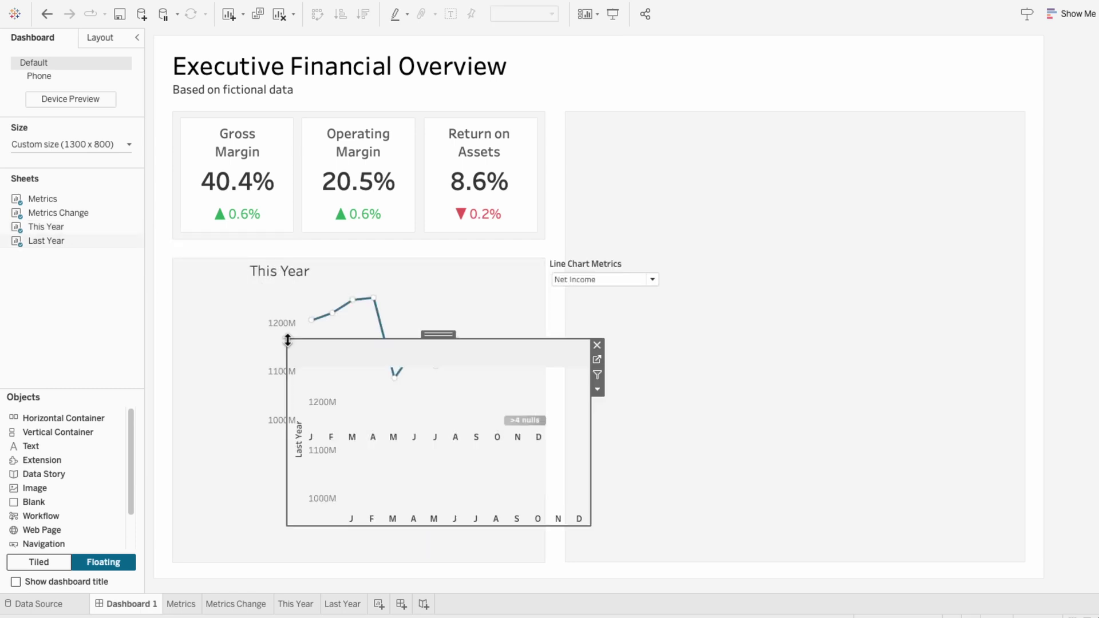
# Step: Hide the value and month axis headers on the Last Year chart
pyautogui.rightClick(316, 428)
pyautogui.click(347, 549)
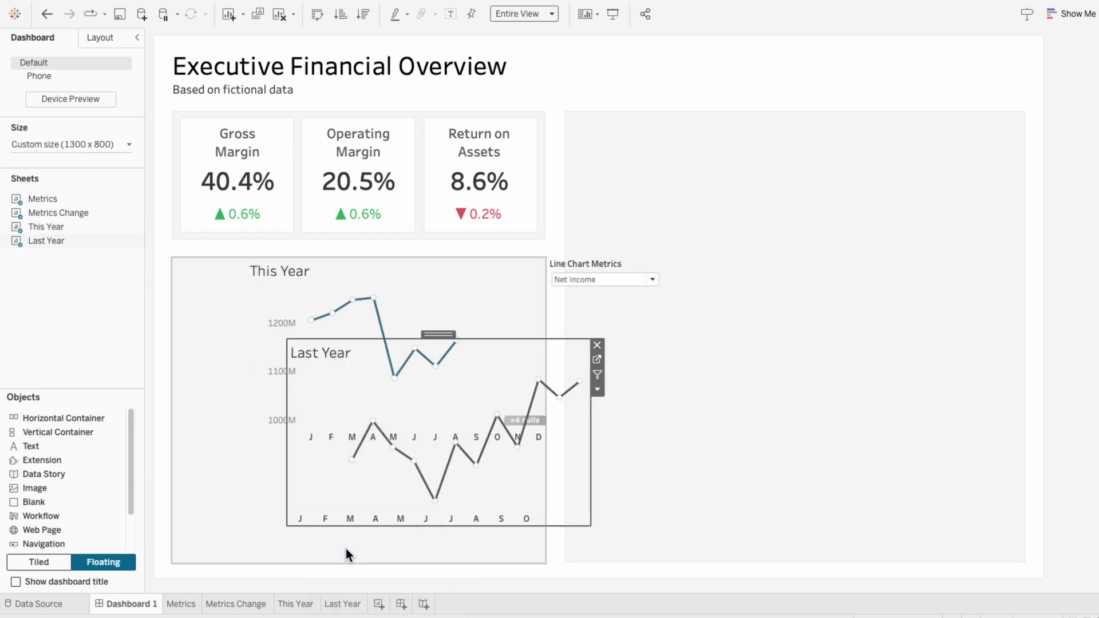
pyautogui.rightClick(343, 518)
pyautogui.click(373, 488)
# Step: Hide the titles of both the This Year and Last Year charts
pyautogui.click(270, 273)
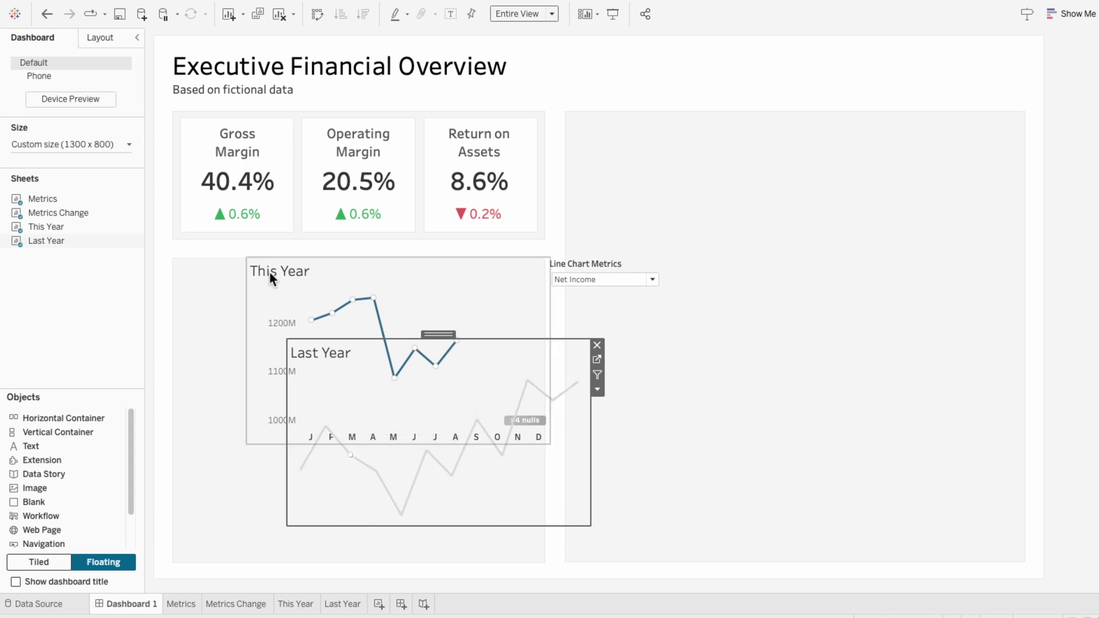
pyautogui.rightClick(277, 273)
pyautogui.click(286, 304)
pyautogui.click(344, 522)
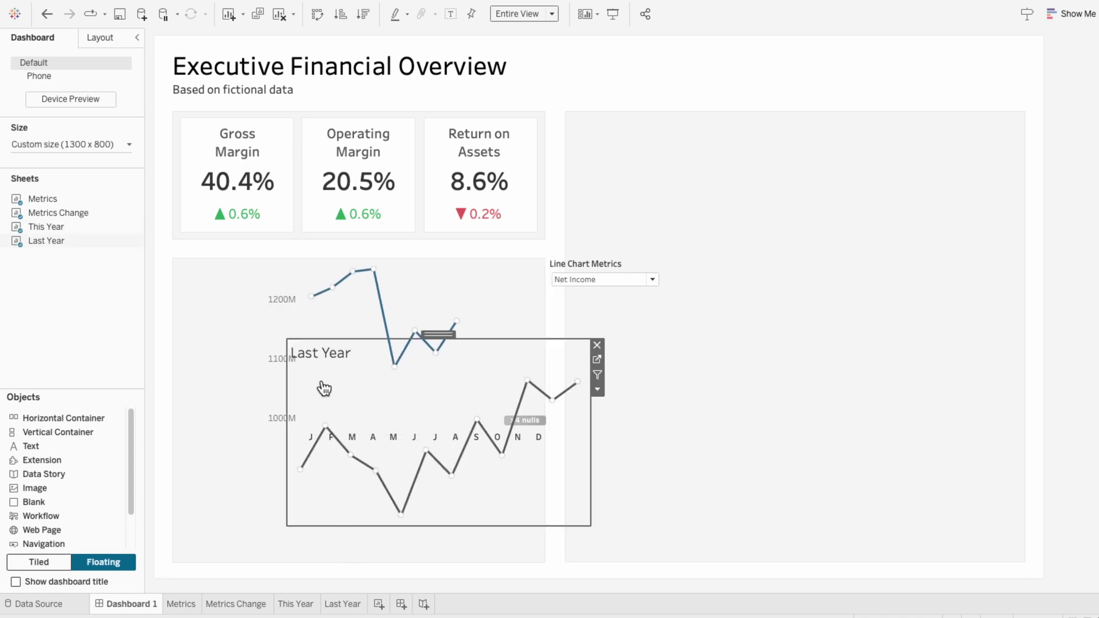
pyautogui.rightClick(307, 350)
pyautogui.click(338, 387)
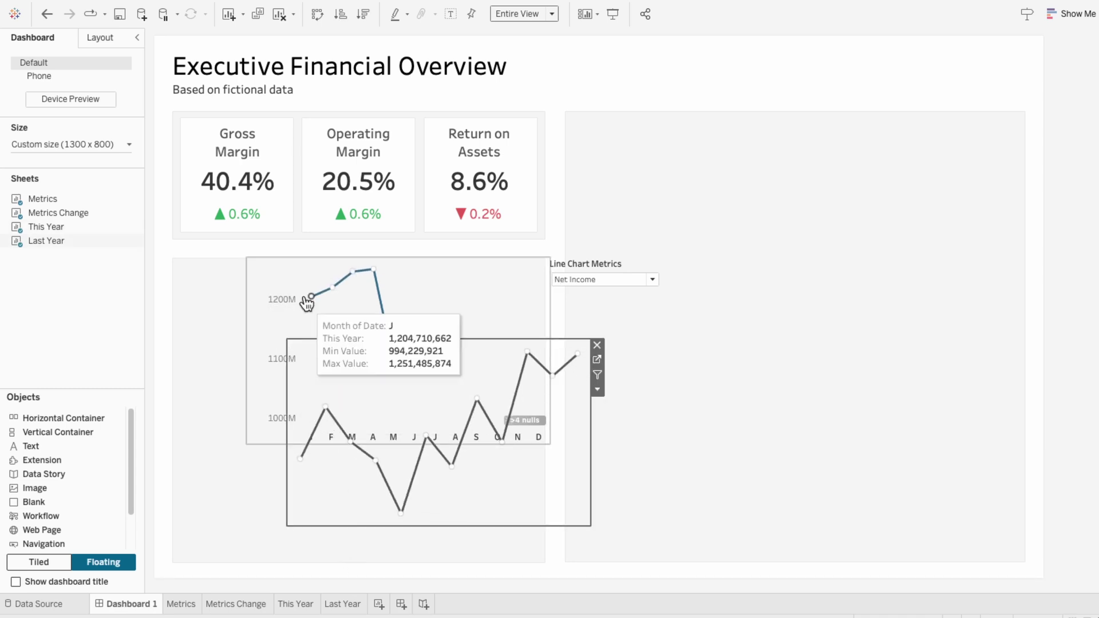
# Step: Move and resize the This Year chart to align exactly over the Last Year plot
pyautogui.click(374, 269)
pyautogui.moveTo(389, 256); pyautogui.dragTo(322, 289)
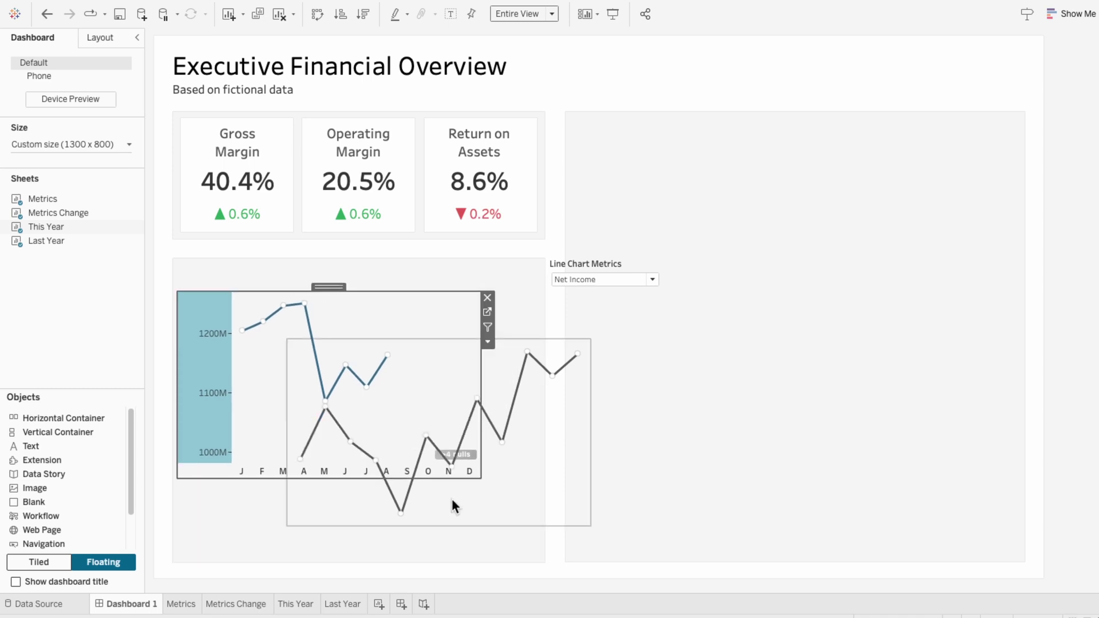
pyautogui.moveTo(481, 478); pyautogui.dragTo(513, 480)
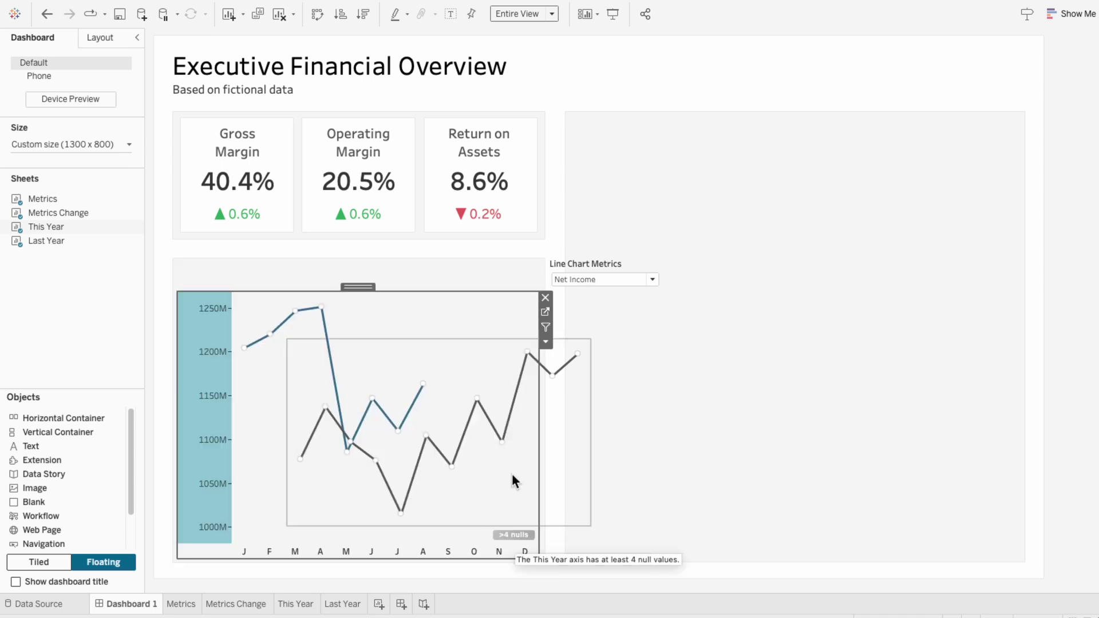
pyautogui.moveTo(446, 338); pyautogui.dragTo(391, 291)
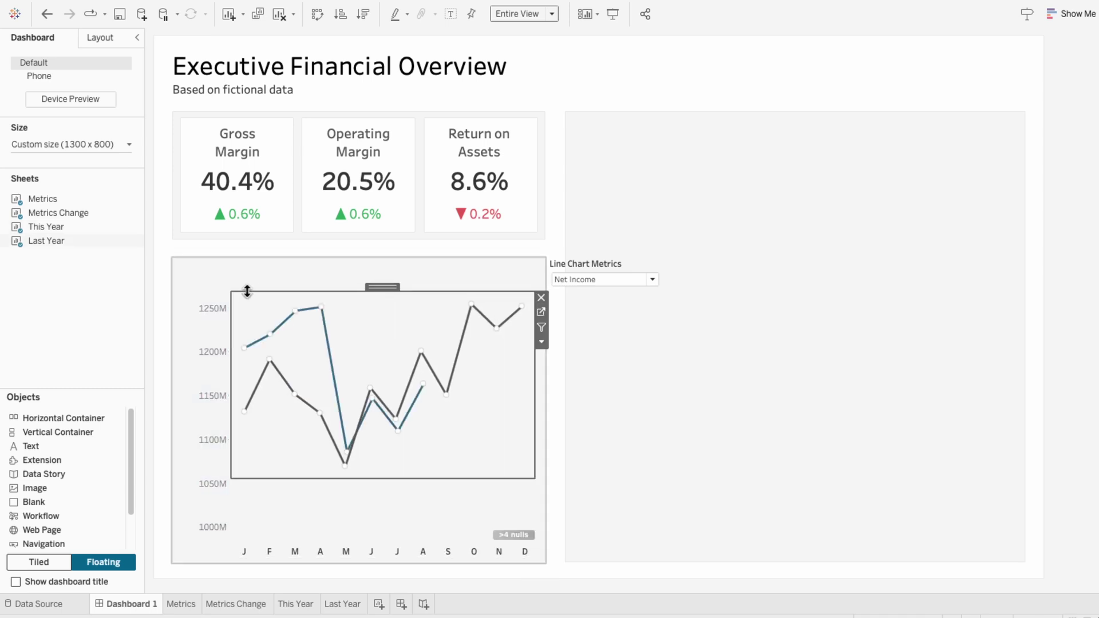
pyautogui.moveTo(534, 480); pyautogui.dragTo(540, 534)
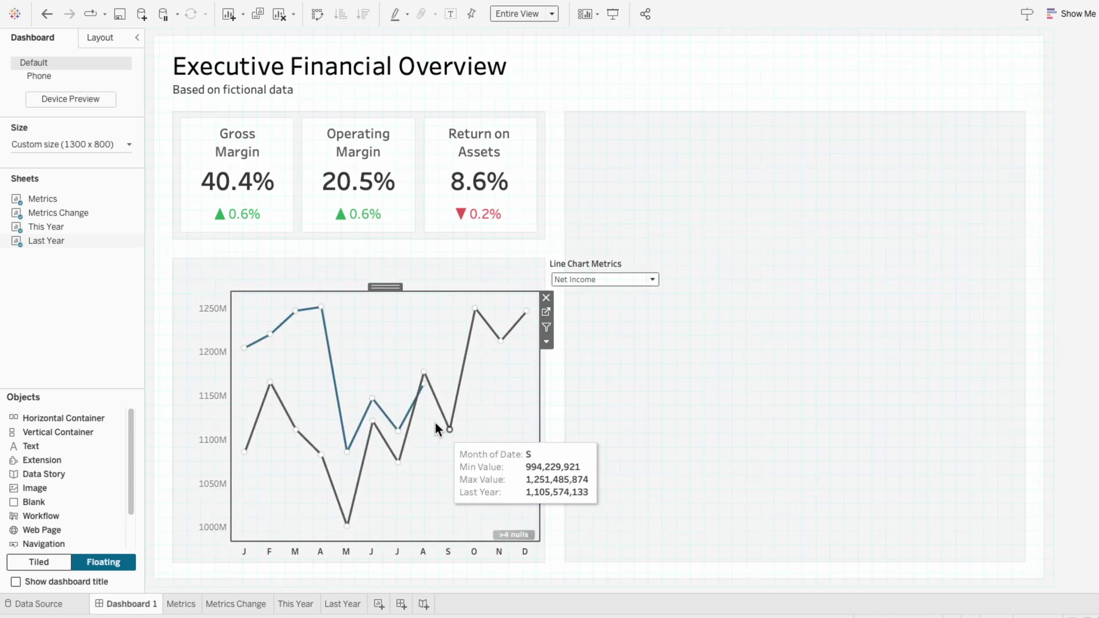
# Step: Move This Year to the top of the Layout item hierarchy so it sits in front
pyautogui.moveTo(373, 423)
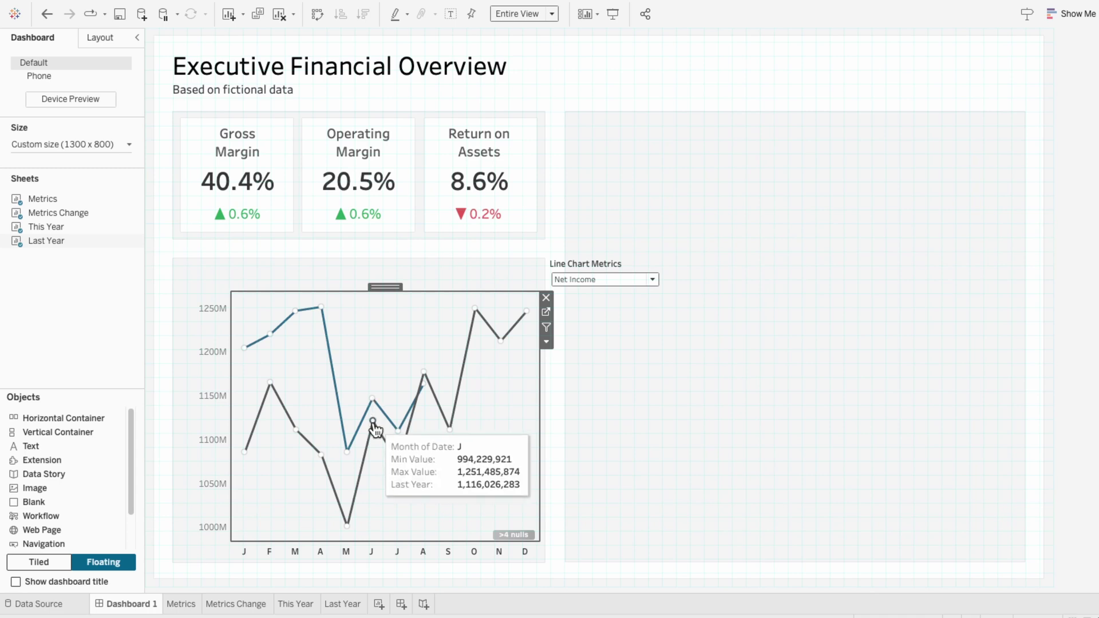
pyautogui.moveTo(408, 416)
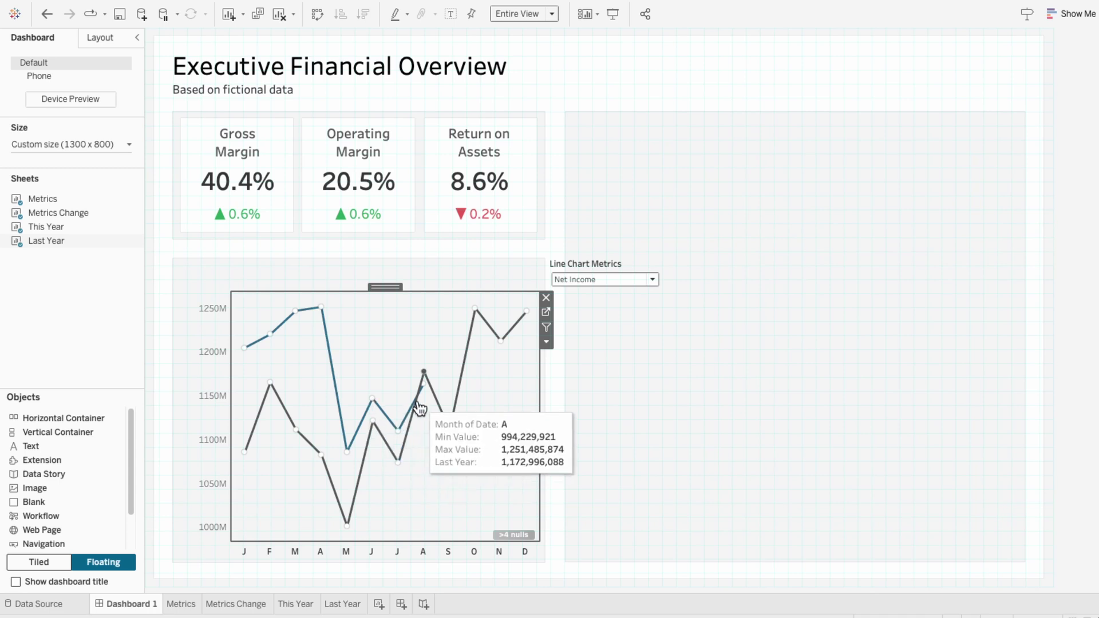
pyautogui.click(99, 37)
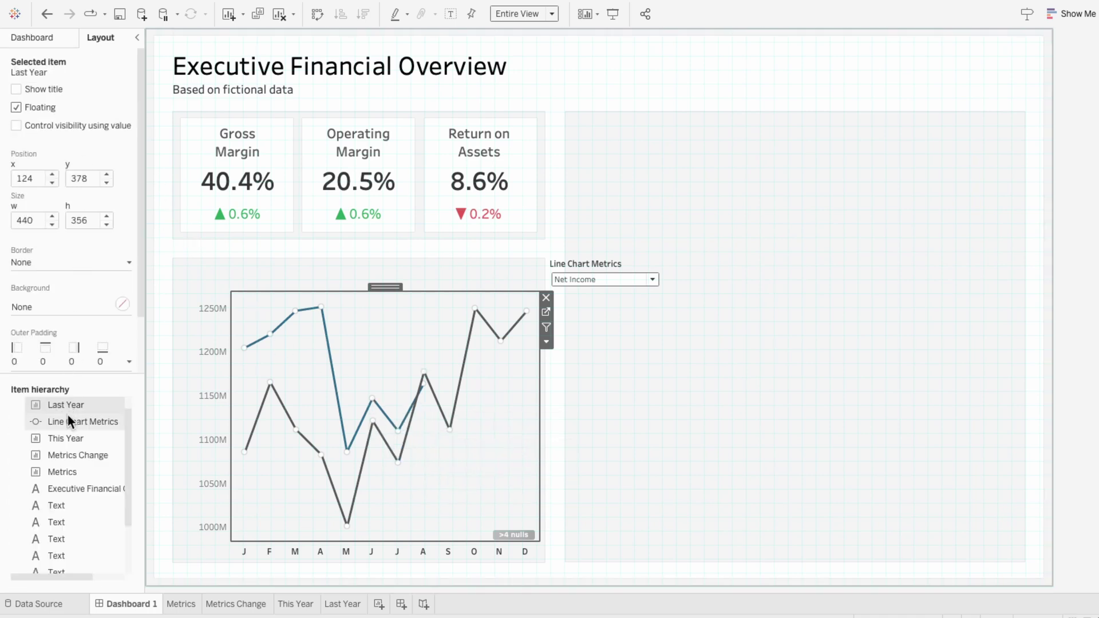
pyautogui.moveTo(66, 435); pyautogui.dragTo(67, 397)
# Step: Switch the Line Chart Metrics parameter to Revenue, then to Gross Profit
pyautogui.moveTo(387, 421)
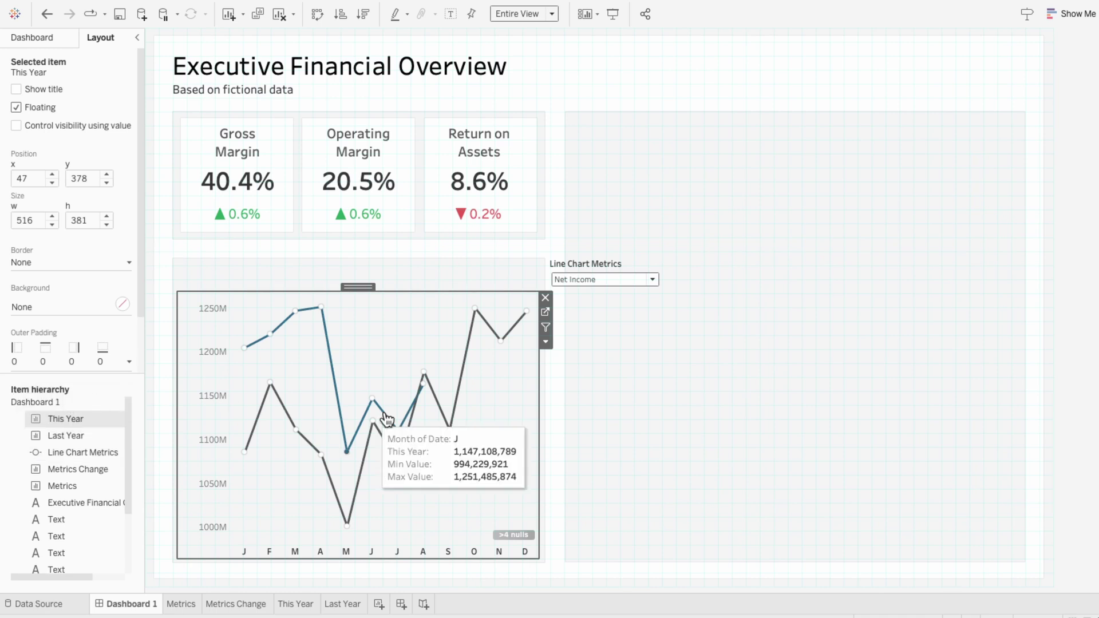
pyautogui.click(584, 294)
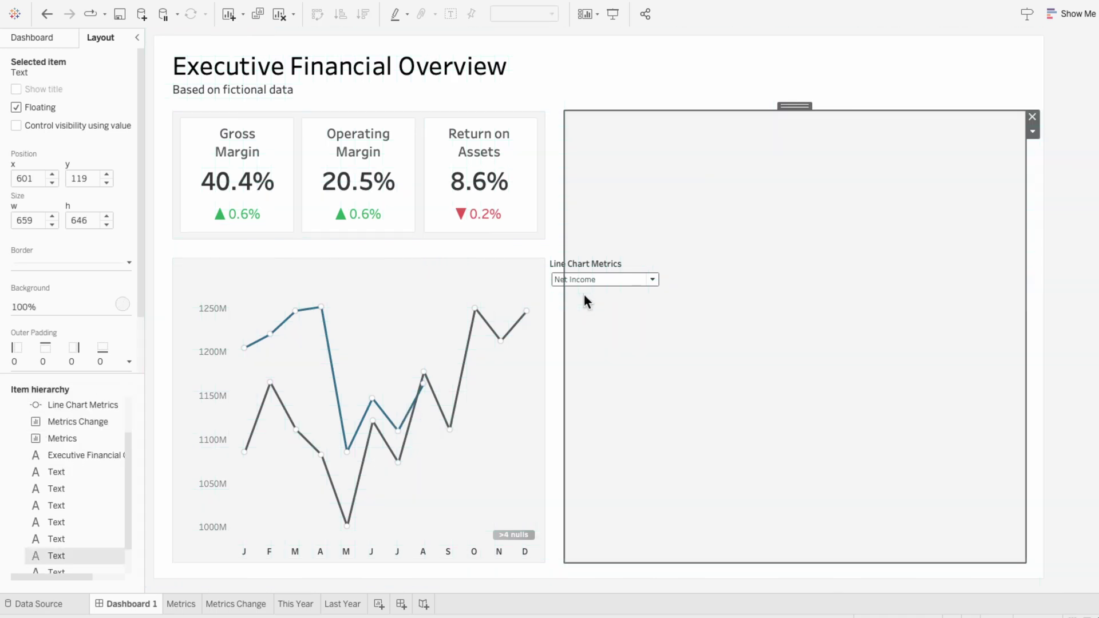
pyautogui.click(593, 276)
pyautogui.click(594, 288)
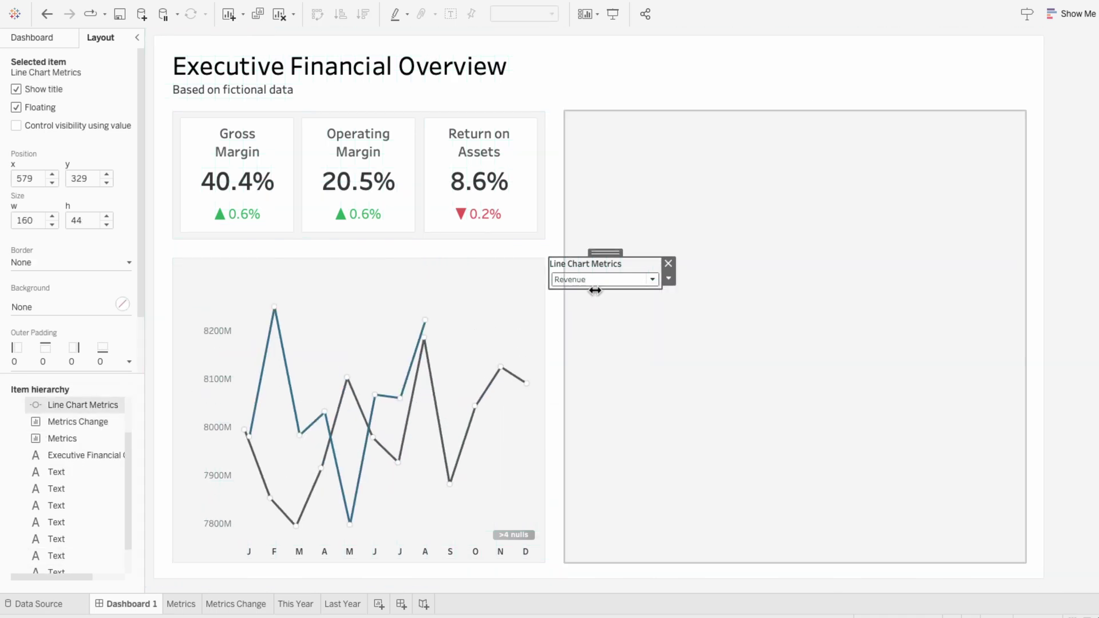
pyautogui.click(596, 279)
pyautogui.click(596, 315)
pyautogui.click(599, 282)
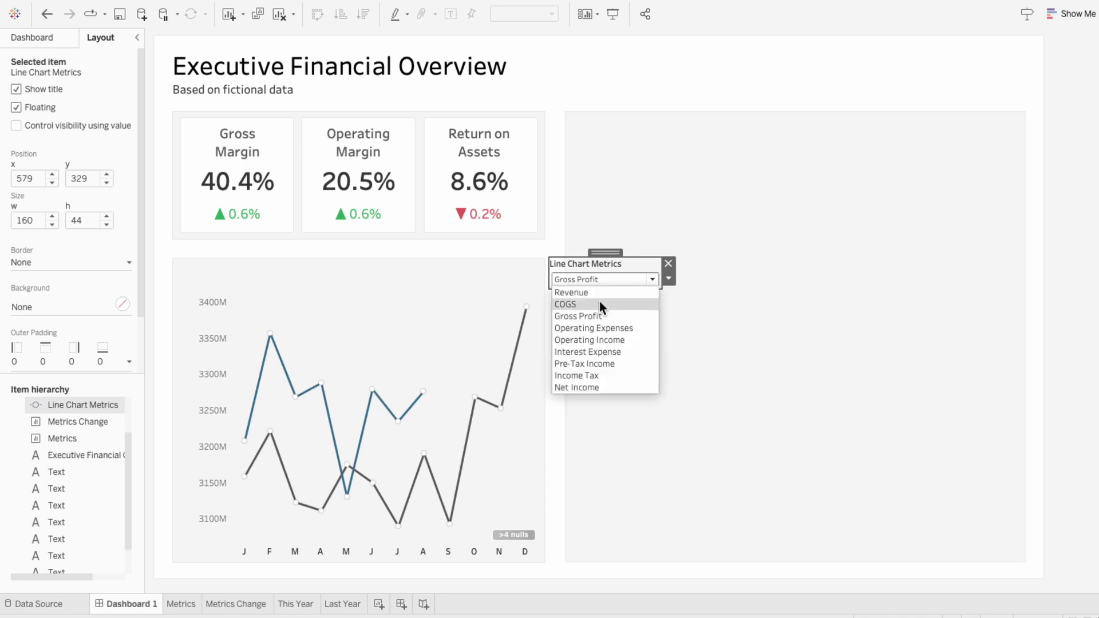